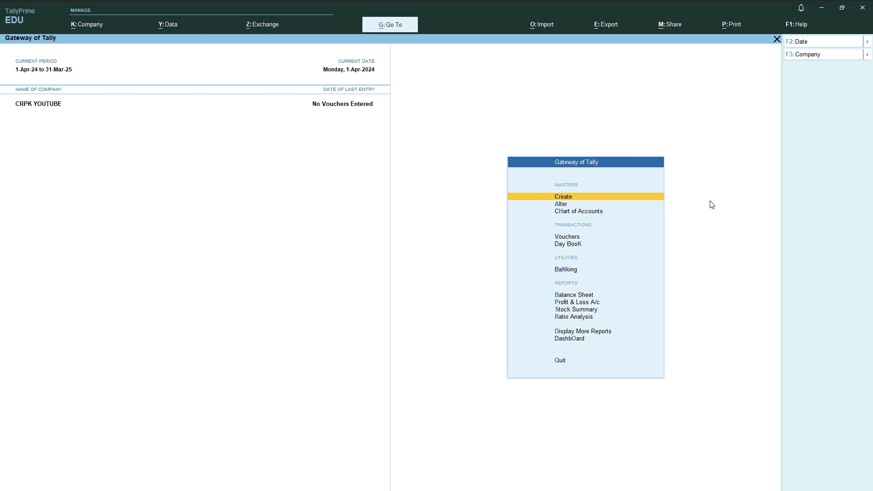
# Start a new ledger named Capital A/c. and place it under the Capital Account group.
pyautogui.press('Return')
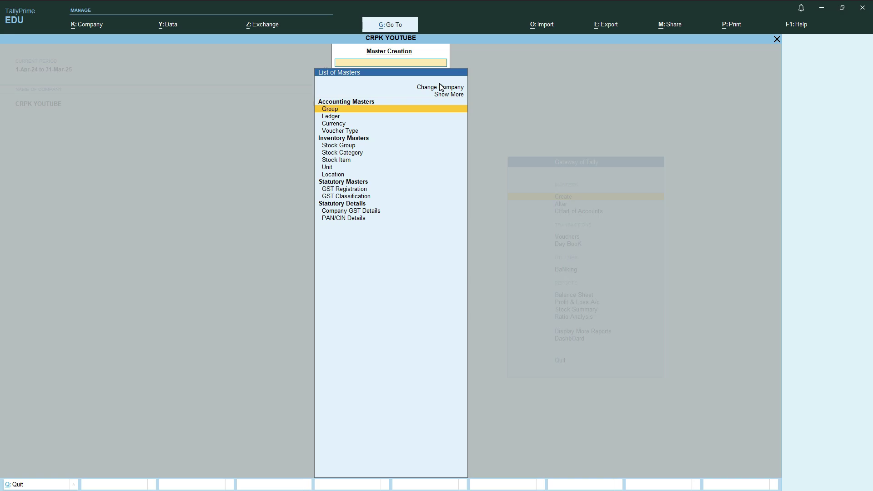
pyautogui.press('Down')
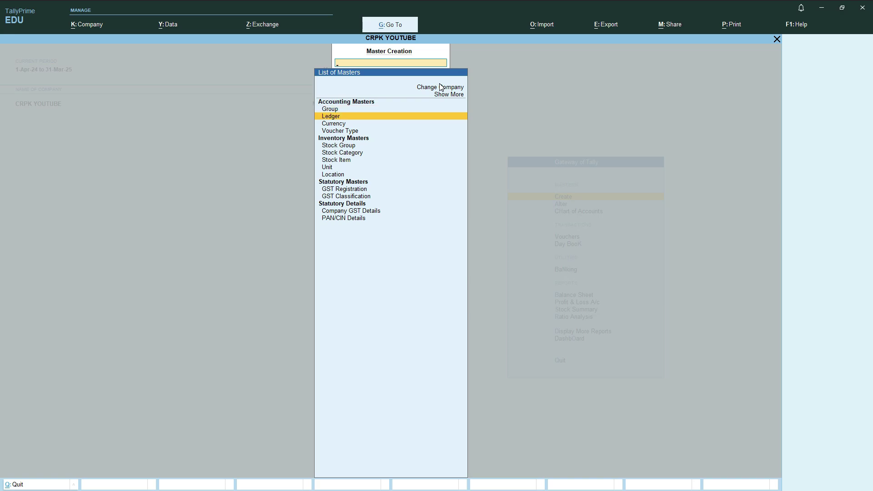
pyautogui.press('Return')
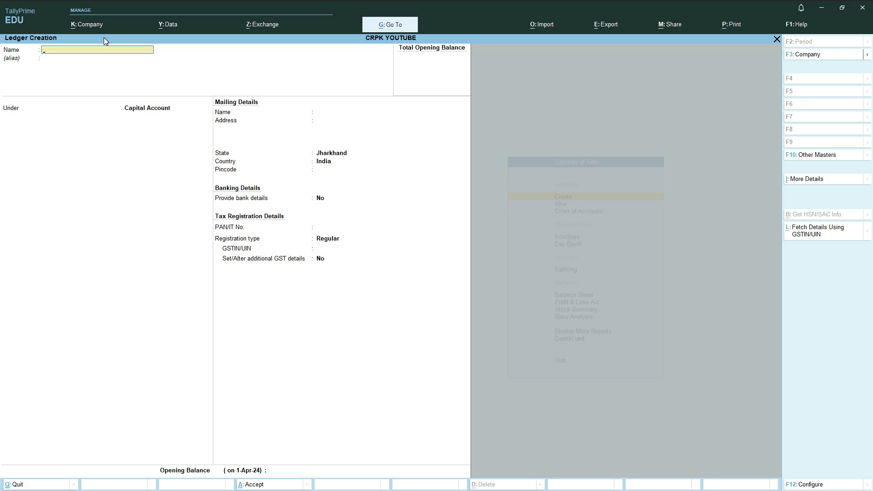
pyautogui.write('CapitalA/c')
pyautogui.press('BackSpace')
pyautogui.write('A/c.')
pyautogui.press('Return')
pyautogui.press('Return')
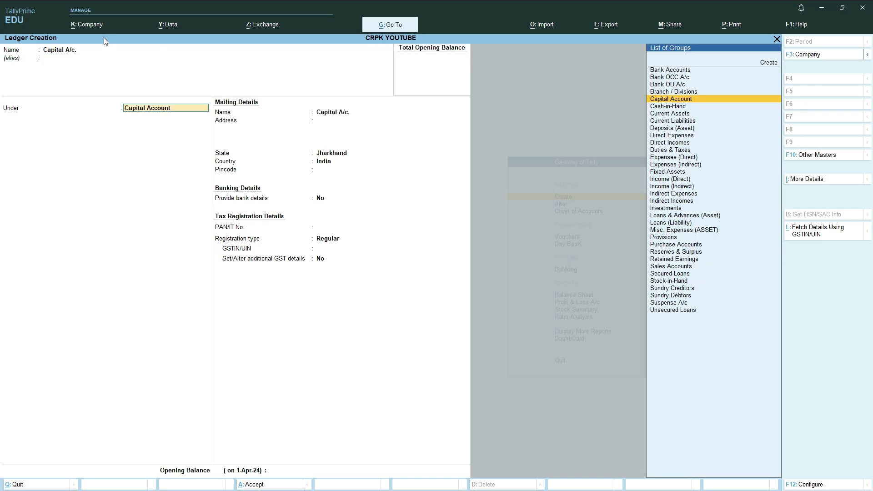
pyautogui.press('Return')
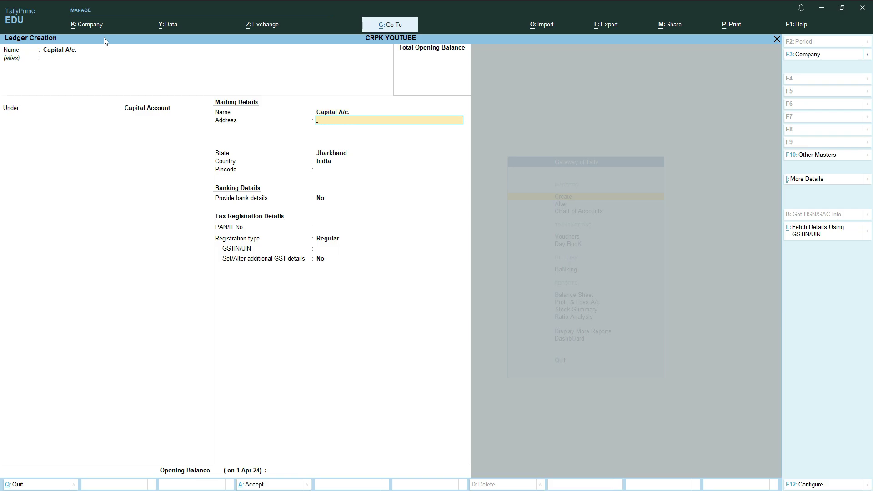
# Keep the remaining defaults for Capital A/c., leave its opening balance empty, save the ledger and return to the Gateway of Tally.
pyautogui.press('Return')
pyautogui.press('Return')
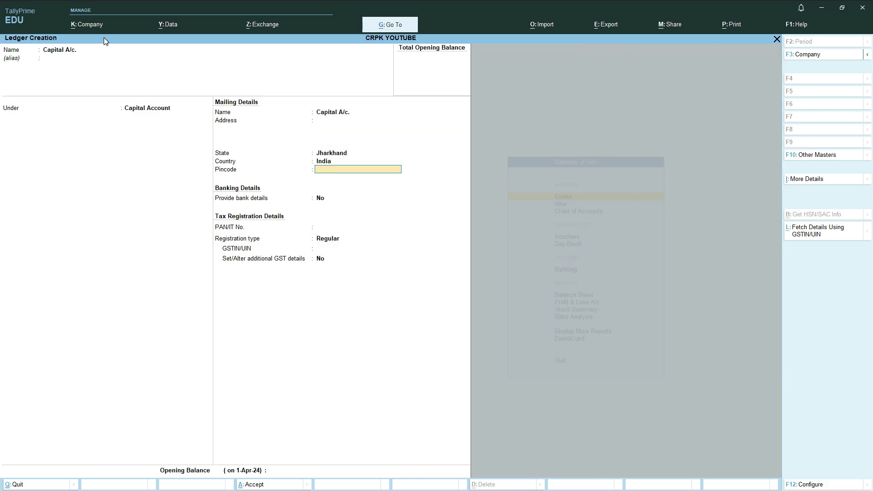
pyautogui.press('Return')
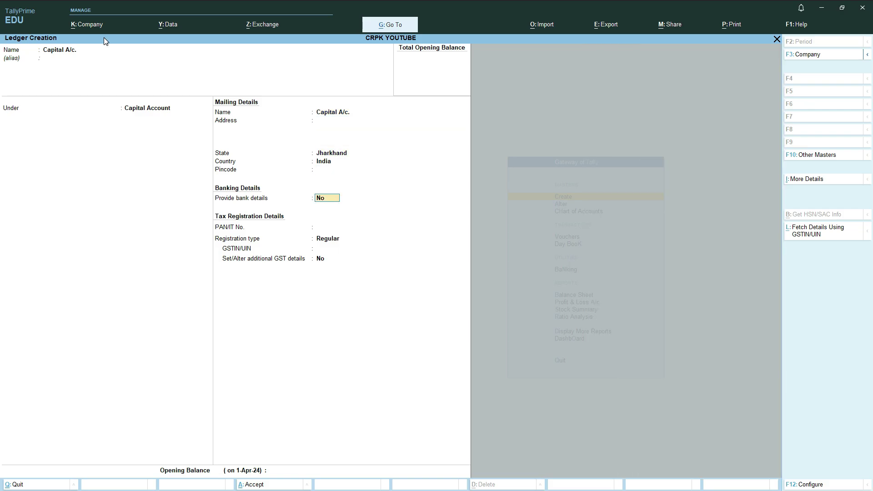
pyautogui.press('Return')
pyautogui.press('Return')
pyautogui.press('Return')
pyautogui.press('Return')
pyautogui.press('Return')
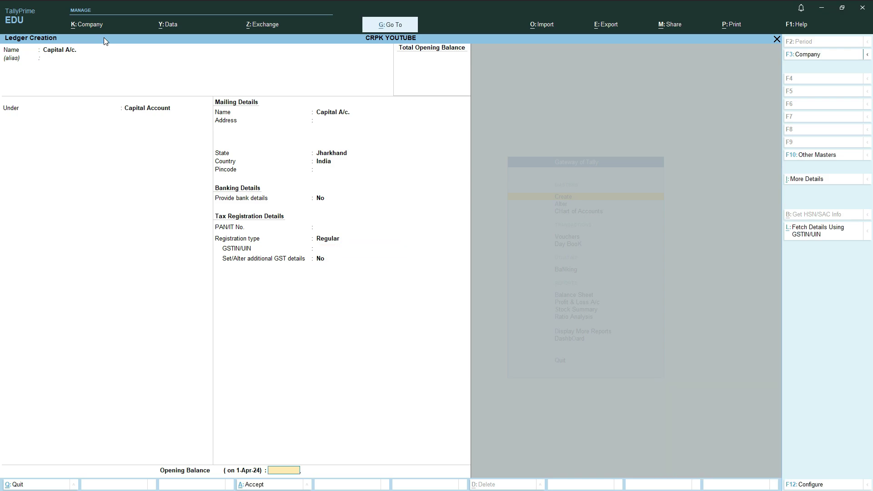
pyautogui.press('Return')
pyautogui.press('Return')
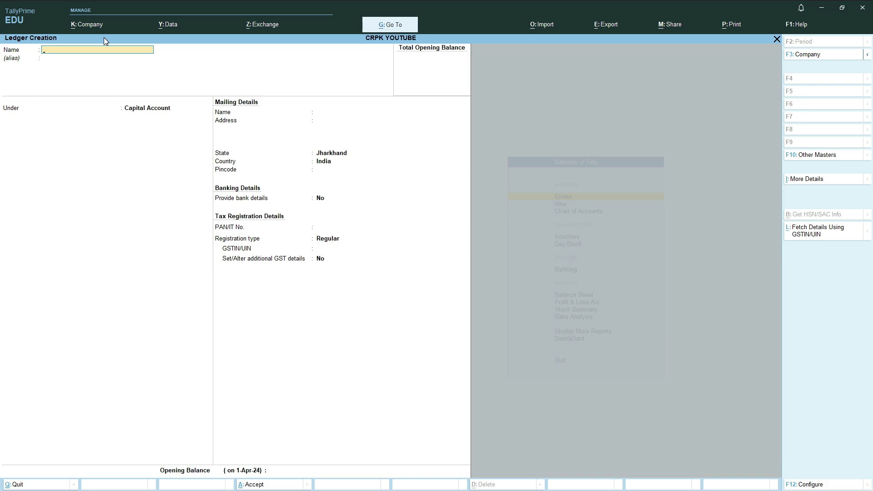
pyautogui.press('Escape')
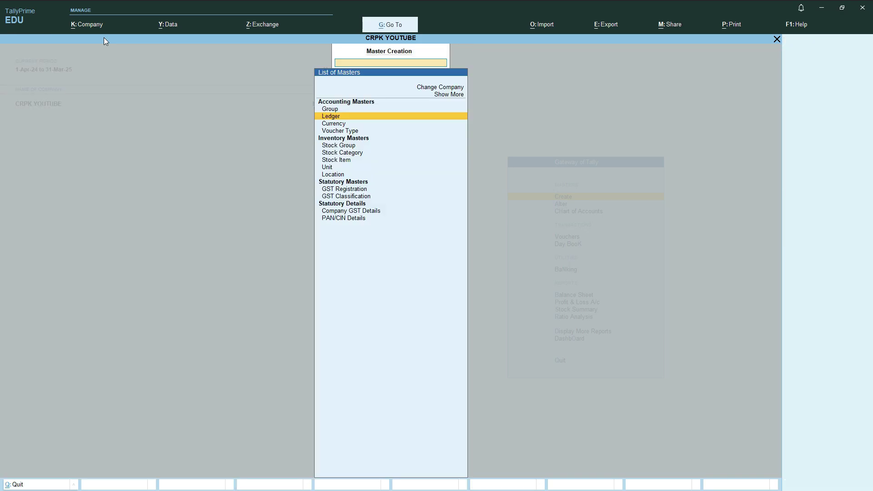
pyautogui.press('Escape')
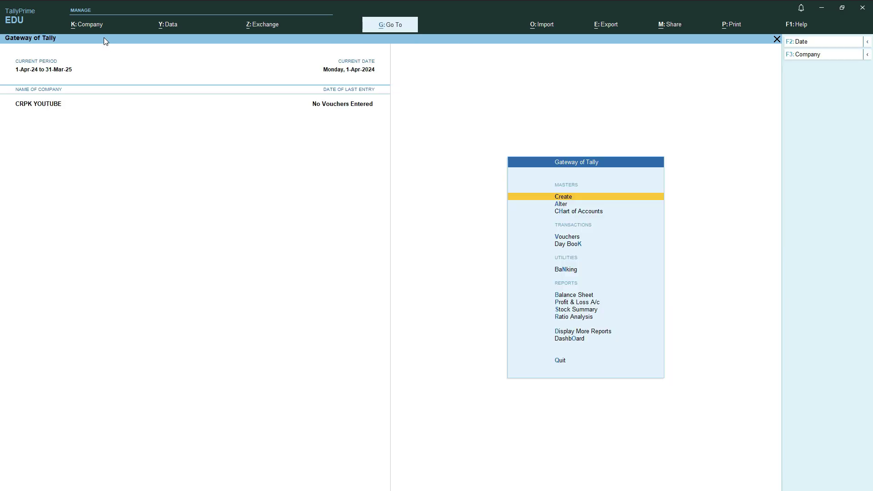
# View the company's existing ledgers in master alteration, then return to the Gateway of Tally.
pyautogui.press('Down')
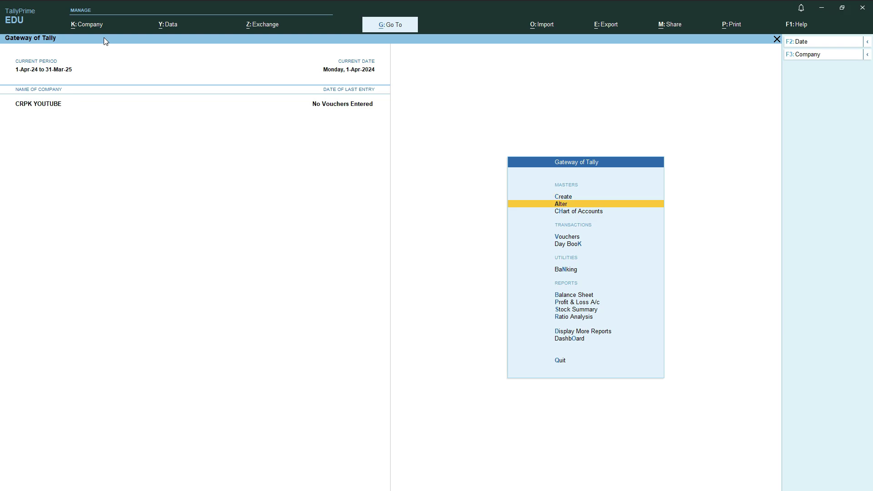
pyautogui.press('Return')
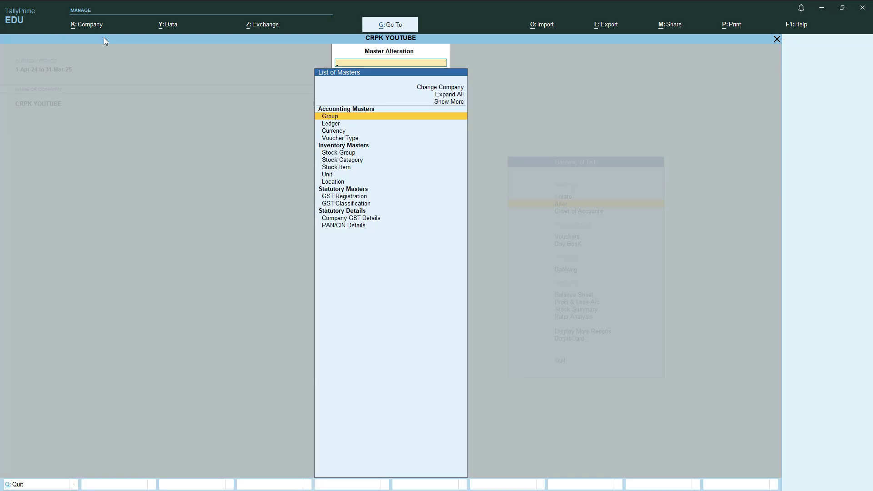
pyautogui.press('Down')
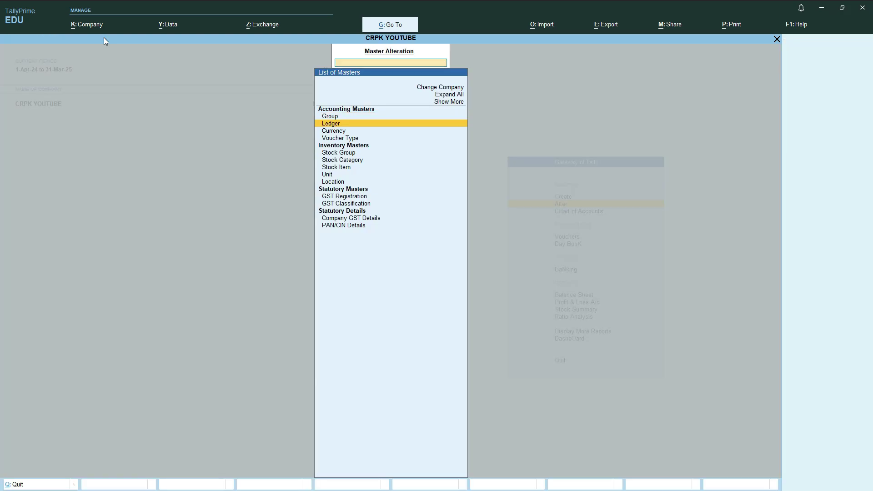
pyautogui.press('Return')
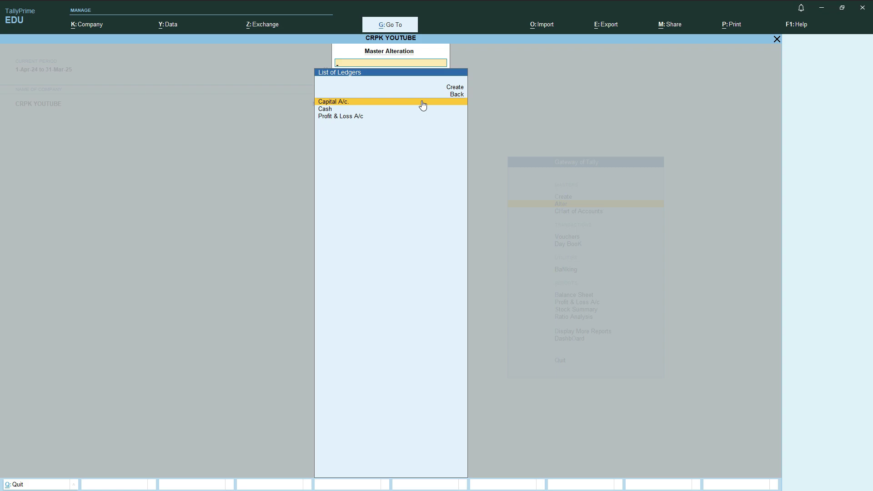
pyautogui.press('Escape')
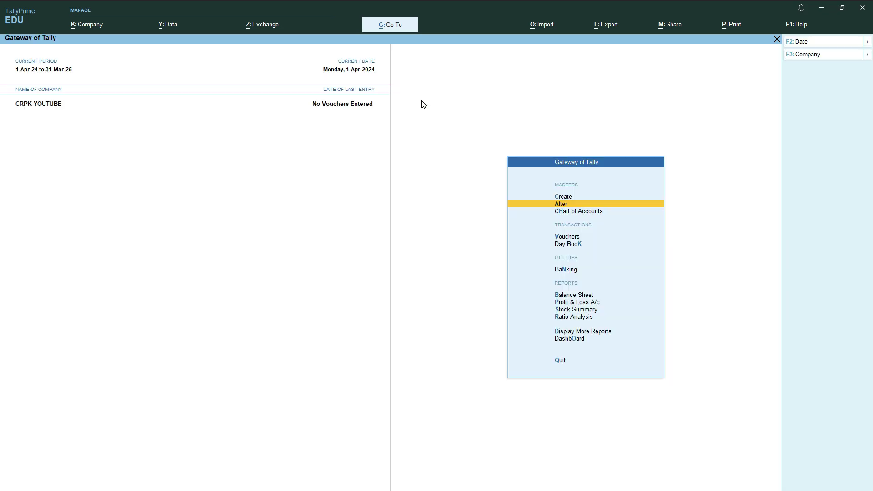
# View the company's Balance Sheet and close the report.
pyautogui.press('Down')
pyautogui.press('Down')
pyautogui.press('Down')
pyautogui.press('Down')
pyautogui.press('Down')
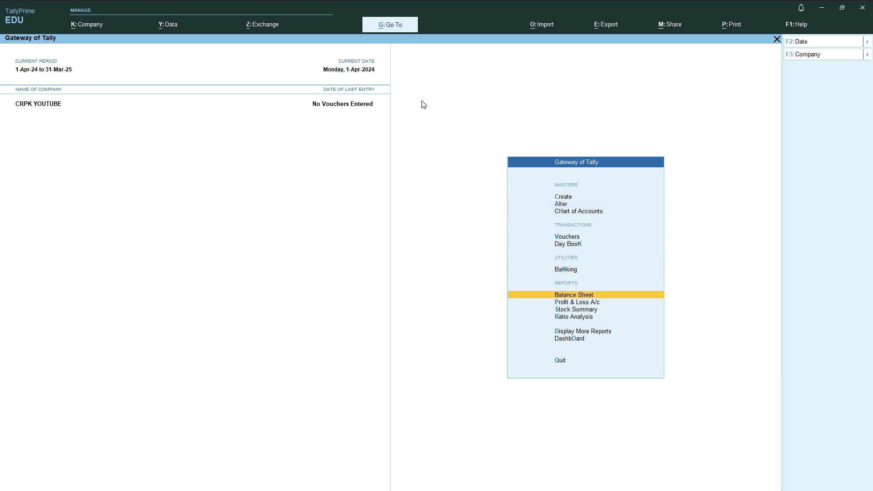
pyautogui.press('Return')
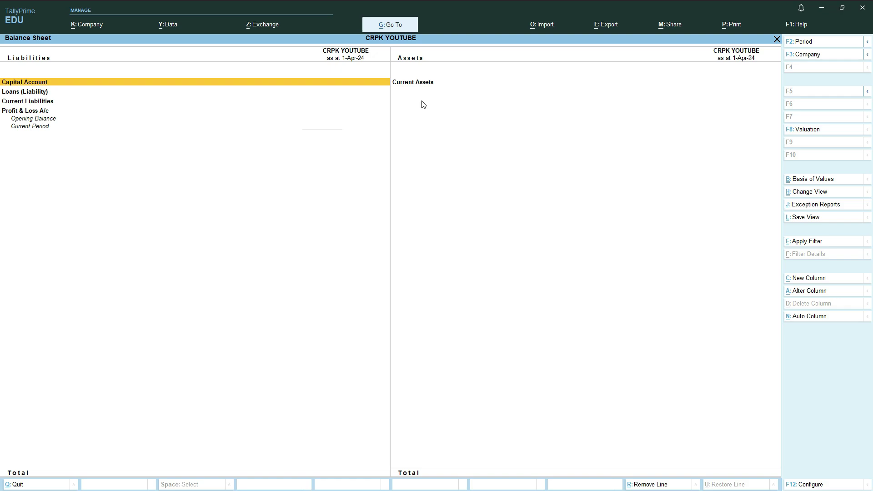
pyautogui.press('Escape')
# Open the Capital A/c. ledger for alteration.
pyautogui.press('Up')
pyautogui.press('Up')
pyautogui.press('Up')
pyautogui.press('Up')
pyautogui.press('Up')
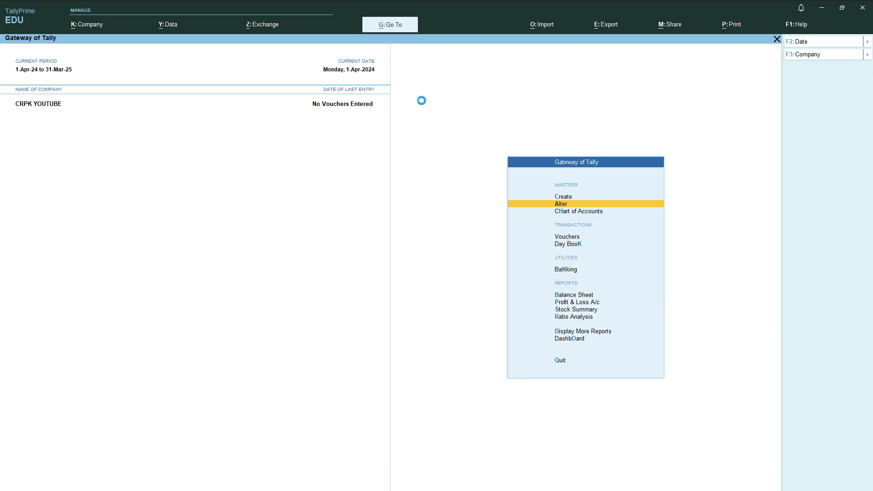
pyautogui.press('Return')
pyautogui.press('Down')
pyautogui.press('Return')
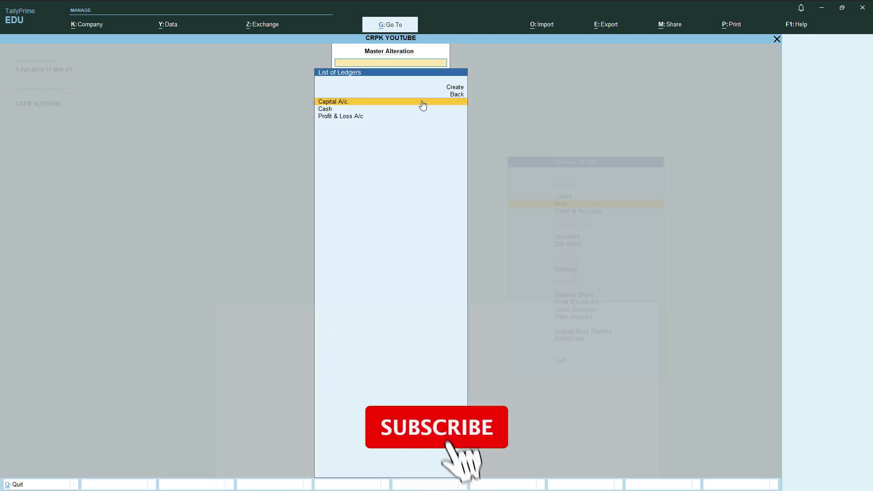
pyautogui.press('Return')
# Set the opening balance of Capital A/c. to 1,00,000 Cr, save the ledger and return to the Gateway of Tally.
pyautogui.press('Return')
pyautogui.press('Return')
pyautogui.press('Return')
pyautogui.press('Return')
pyautogui.press('Return')
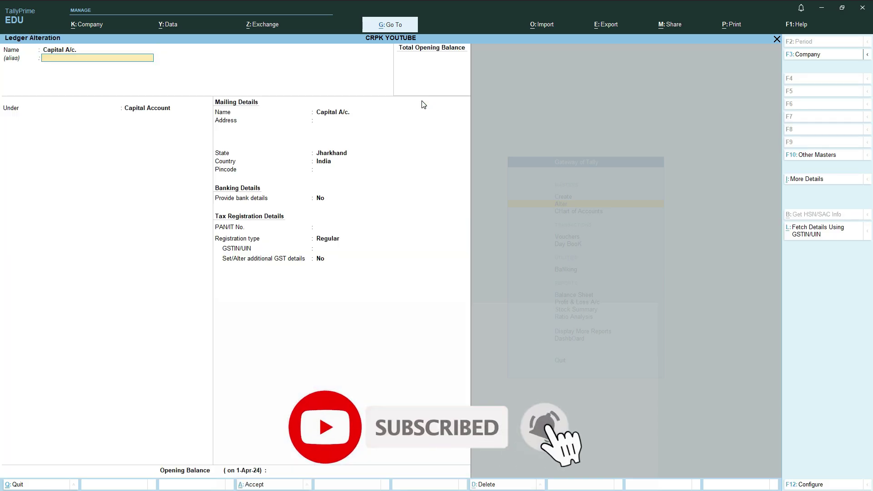
pyautogui.press('Return')
pyautogui.press('Return')
pyautogui.press('Return')
pyautogui.press('Return')
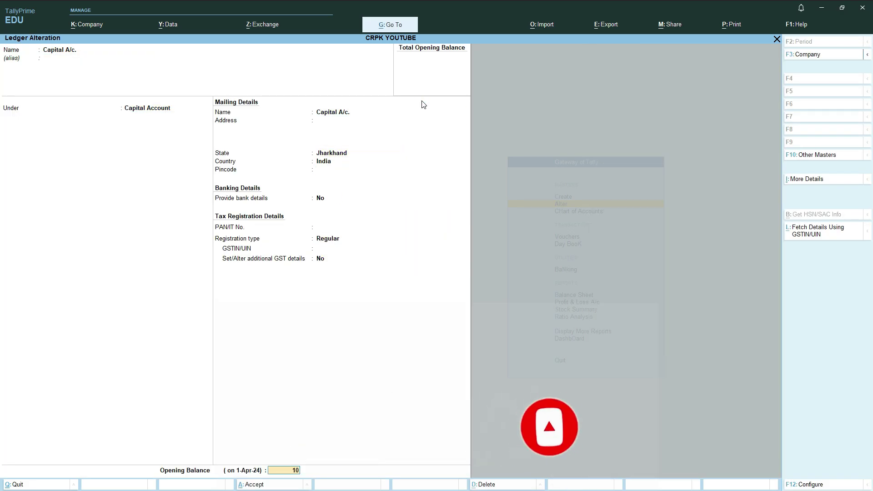
pyautogui.write('100000')
pyautogui.press('Return')
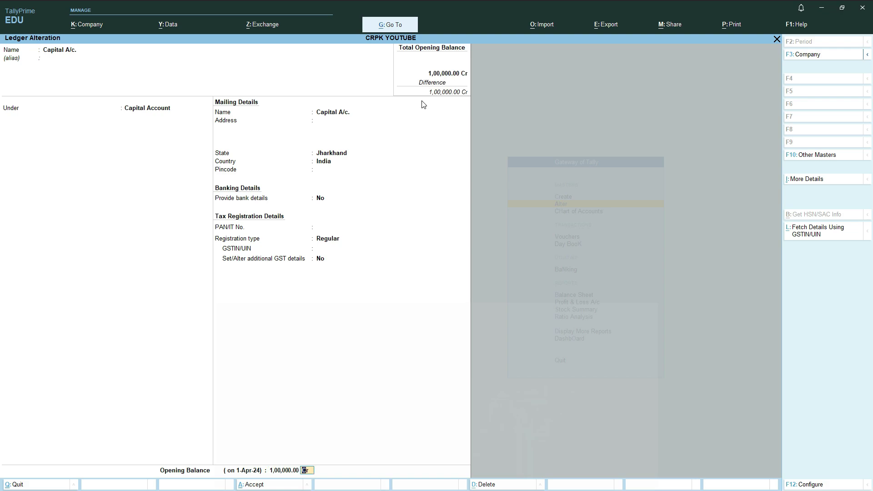
pyautogui.press('Return')
pyautogui.press('Return')
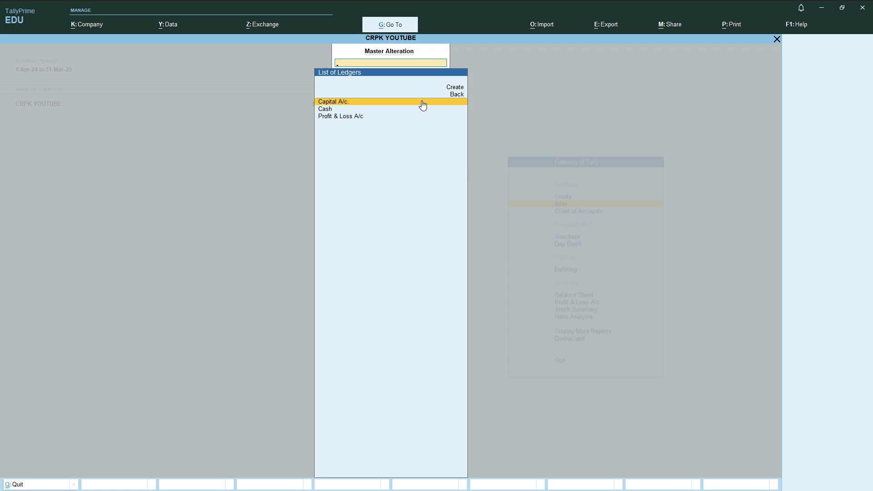
pyautogui.press('Escape')
pyautogui.press('Escape')
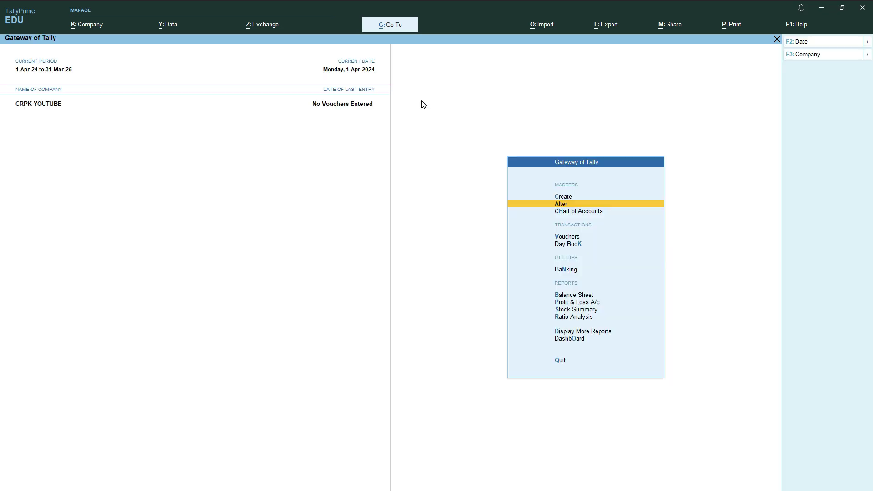
# Check how the Capital A/c. opening balance appears in the Balance Sheet, then close the report.
pyautogui.press('Down')
pyautogui.press('Down')
pyautogui.press('Down')
pyautogui.press('Down')
pyautogui.press('Down')
pyautogui.press('Return')
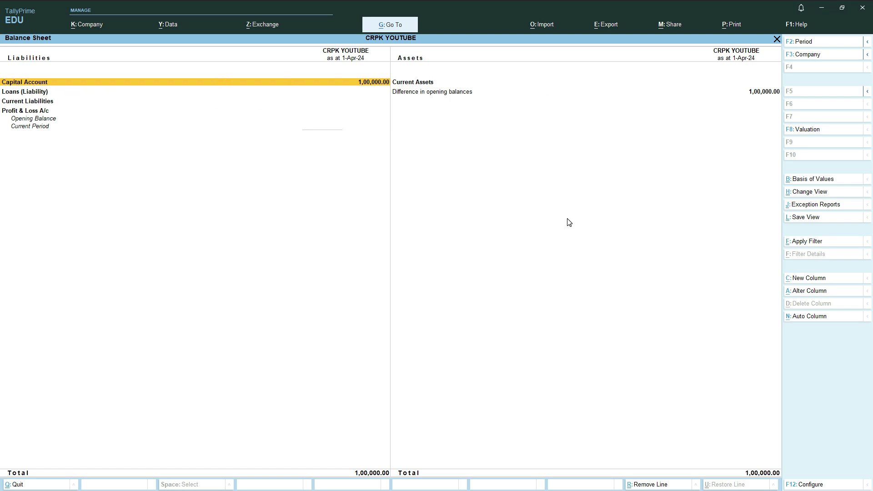
pyautogui.press('Escape')
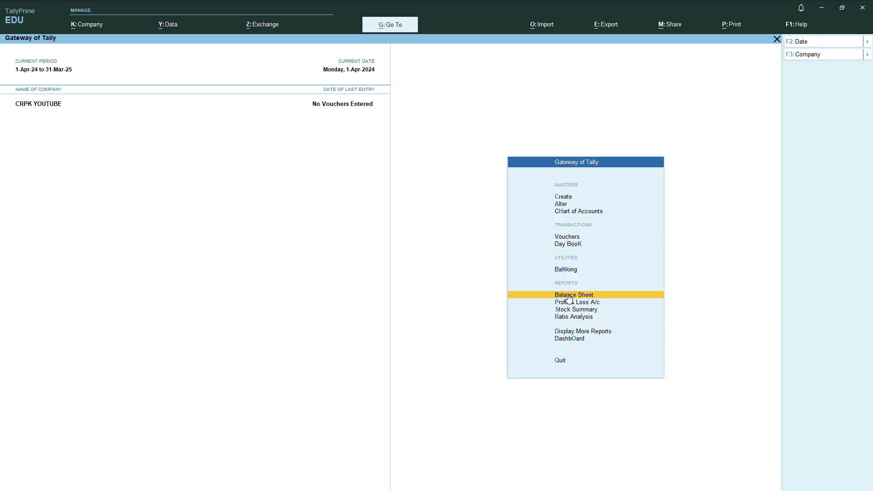
# Bring up the list of ledgers in master alteration.
pyautogui.press('Up')
pyautogui.press('Up')
pyautogui.press('Up')
pyautogui.press('Up')
pyautogui.press('Up')
pyautogui.press('Up')
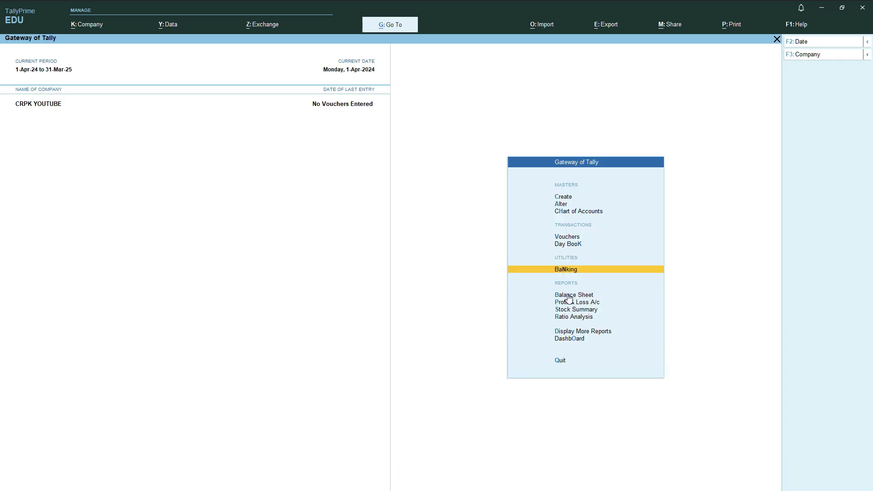
pyautogui.press('Down')
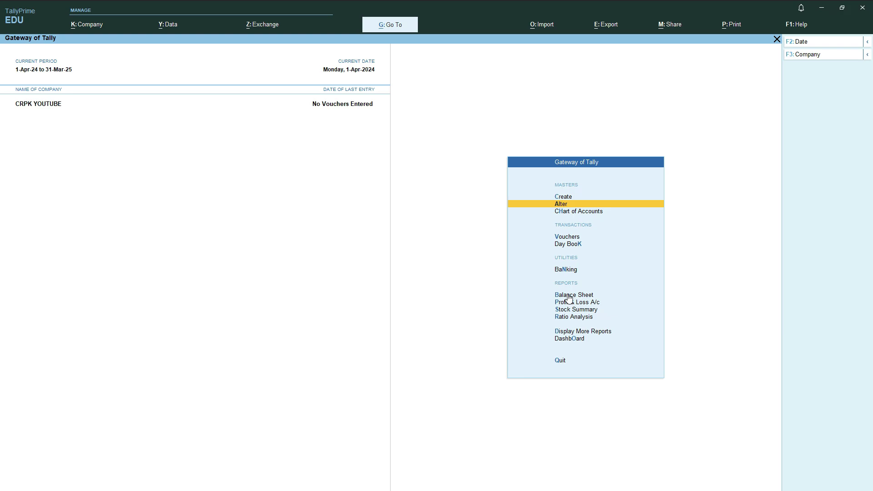
pyautogui.press('Return')
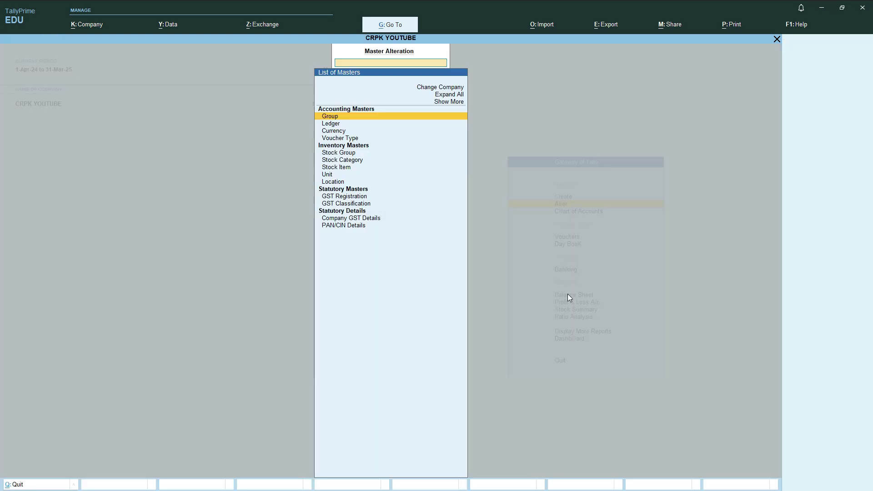
pyautogui.press('Down')
pyautogui.press('Return')
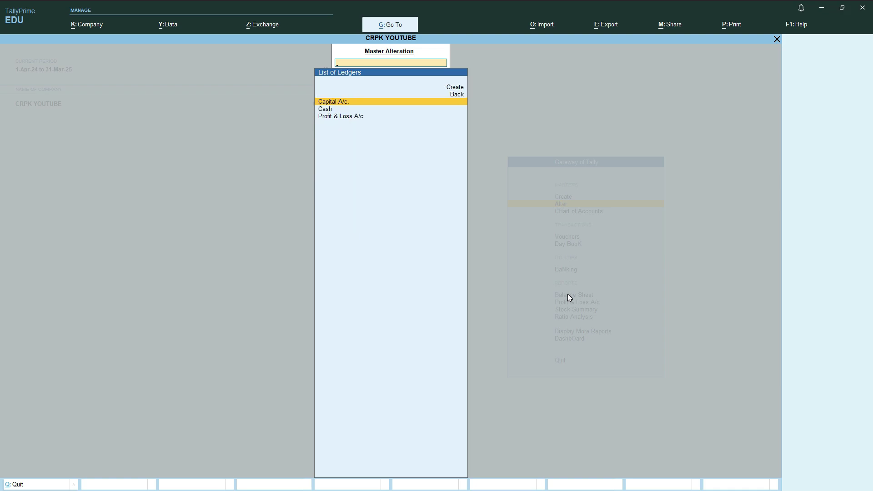
# Create a ledger named A1 under Sundry Debtors from the ledger list, save it and leave the creation form.
pyautogui.press('Up')
pyautogui.press('Up')
pyautogui.press('Return')
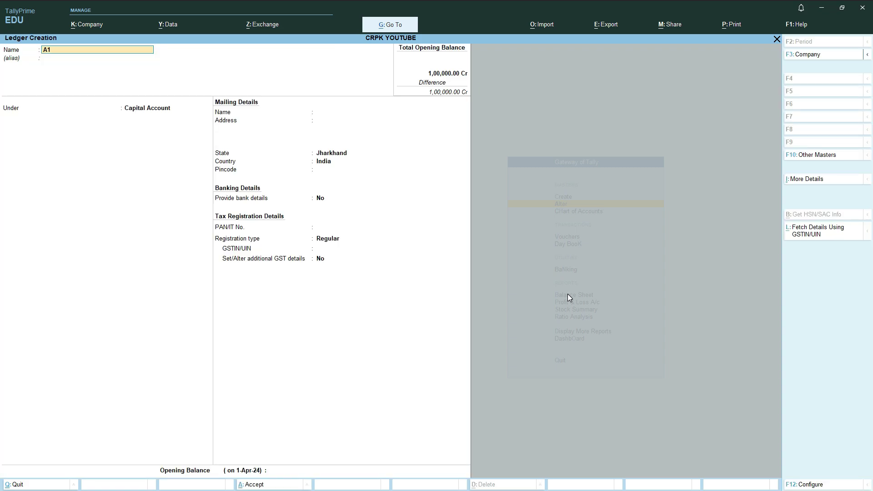
pyautogui.press('Return')
pyautogui.write('Sun')
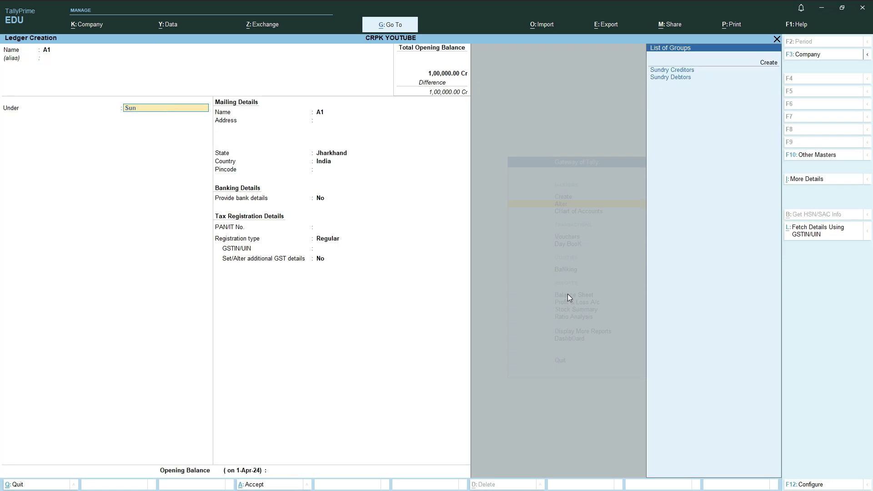
pyautogui.press('Down')
pyautogui.press('Return')
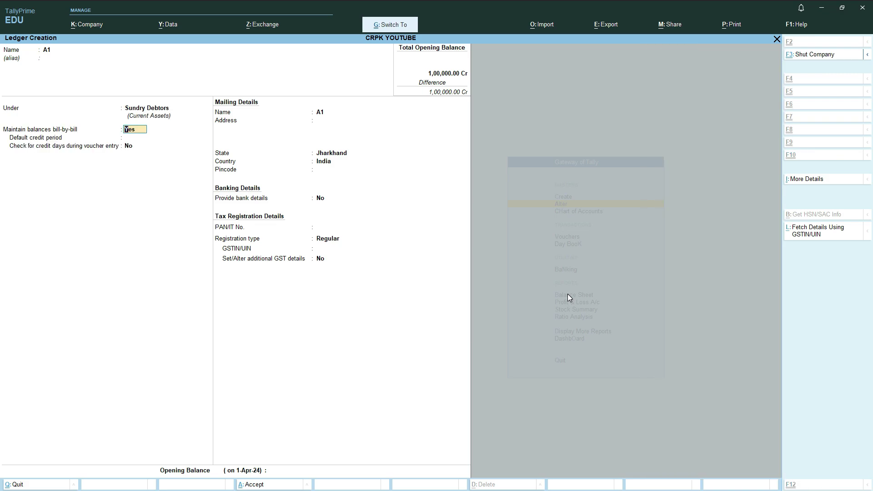
pyautogui.hotkey('ctrl', 'a')
pyautogui.press('Escape')
pyautogui.press('y')
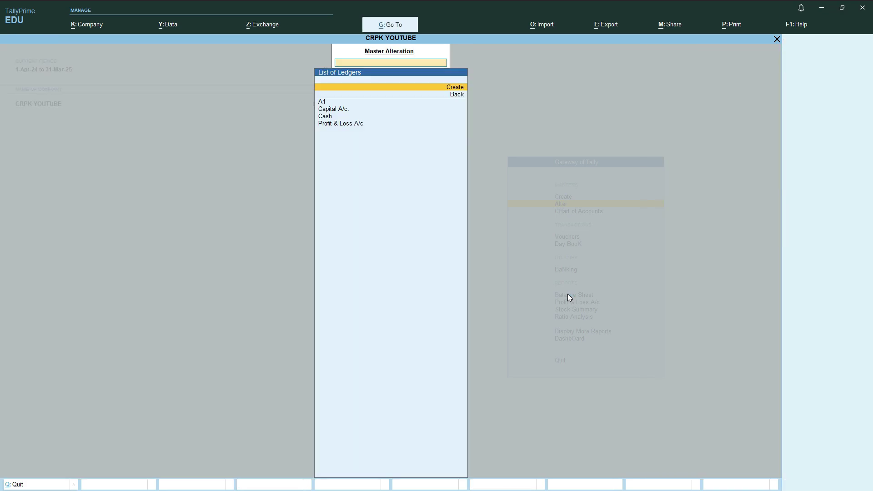
# Delete the ledger A1 through its alteration form and return to the Gateway of Tally.
pyautogui.press('Down')
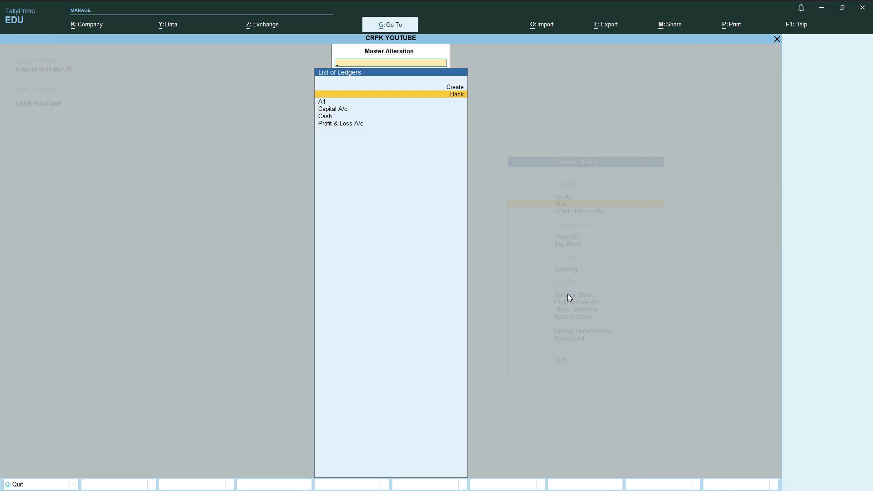
pyautogui.press('Down')
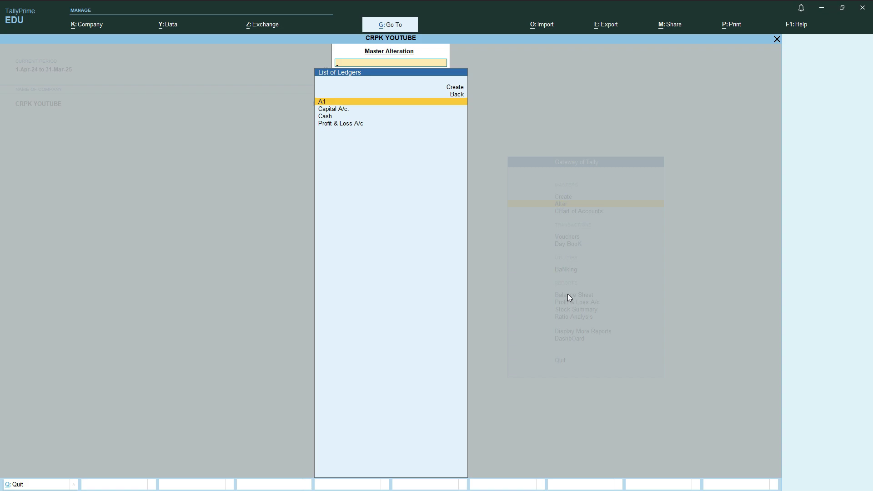
pyautogui.press('Return')
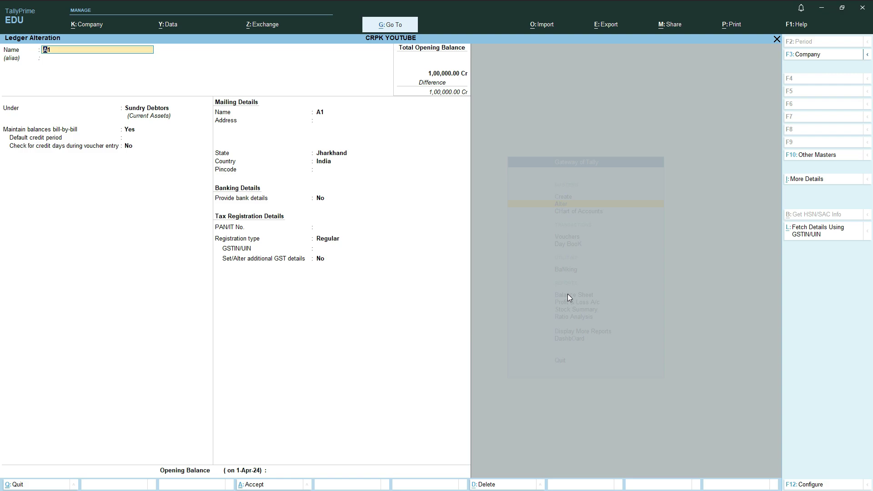
pyautogui.press('alt')
pyautogui.hotkey('alt', 'd')
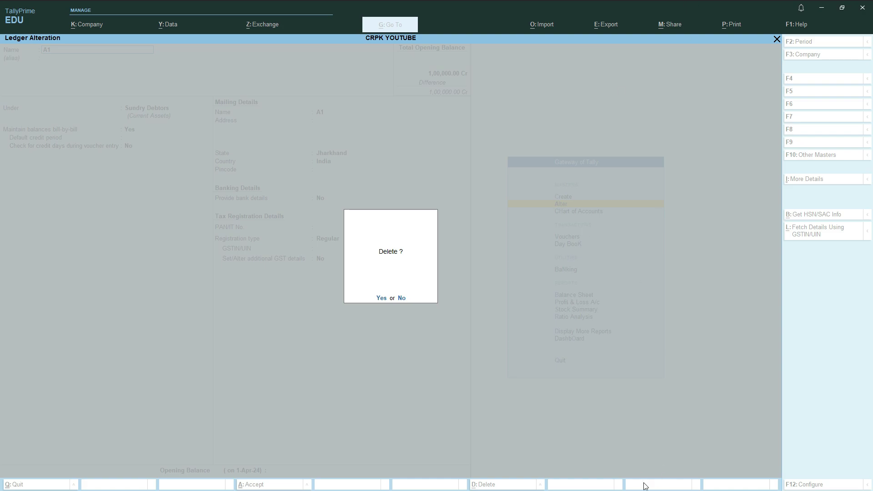
pyautogui.click(381, 298)
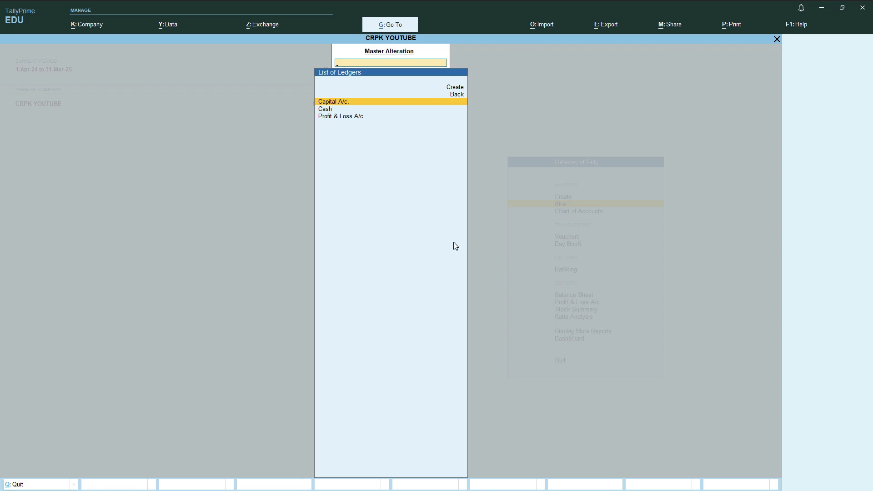
pyautogui.press('Escape')
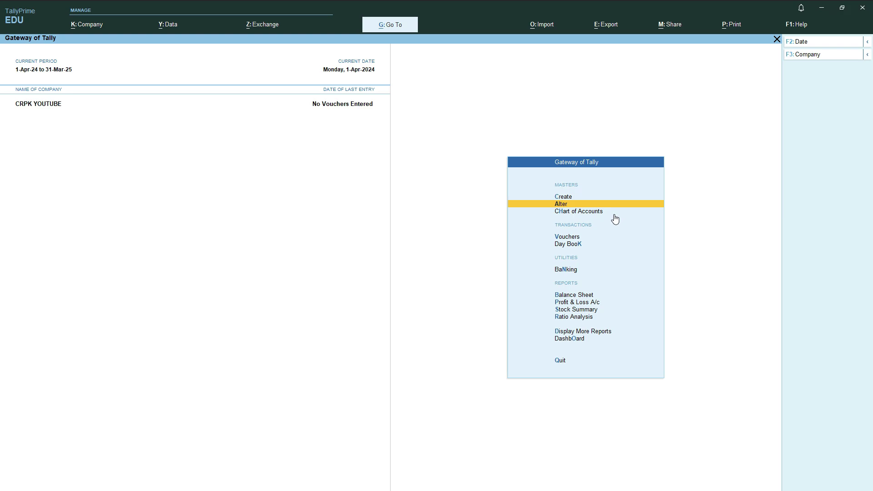
# Open the Chart of Accounts for ledgers and examine which ledgers sit under each group, down to Capital A/c.
pyautogui.press('Down')
pyautogui.press('Return')
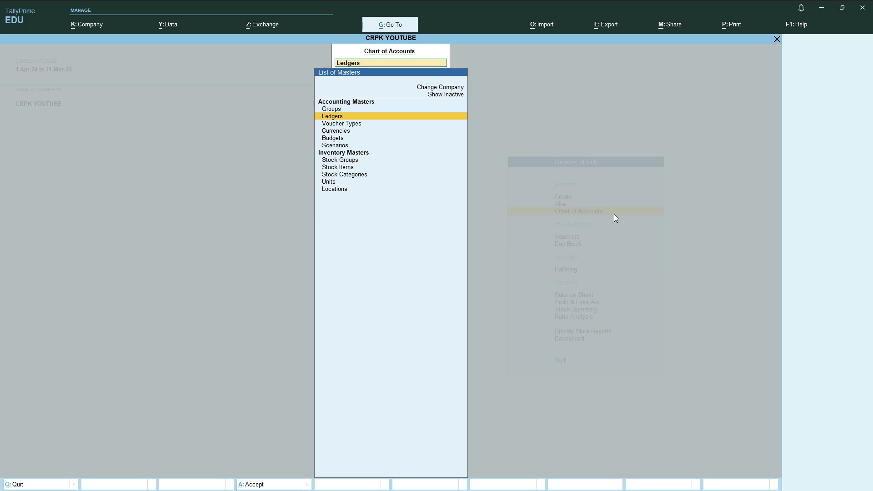
pyautogui.press('Return')
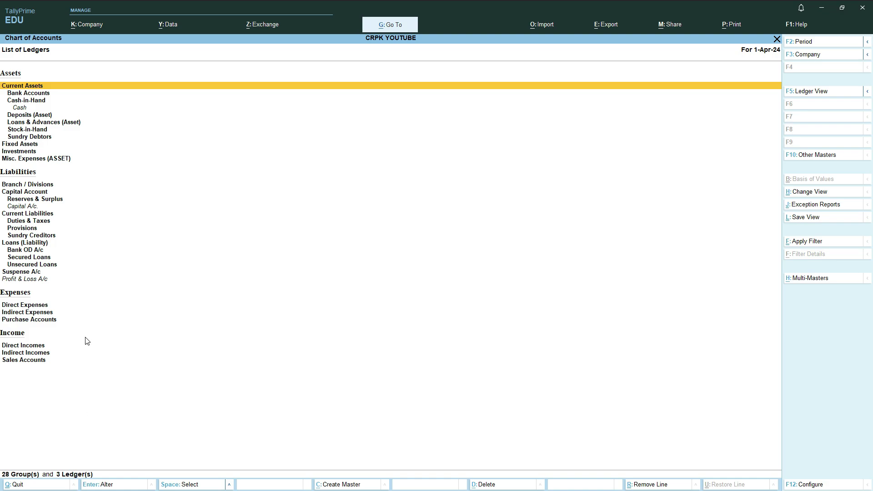
pyautogui.press('Down')
pyautogui.press('Down')
pyautogui.press('Down')
pyautogui.press('Down')
pyautogui.press('Down')
pyautogui.press('Down')
pyautogui.press('Down')
pyautogui.press('Down')
pyautogui.press('Down')
pyautogui.press('Down')
pyautogui.press('Down')
pyautogui.press('Down')
pyautogui.press('Down')
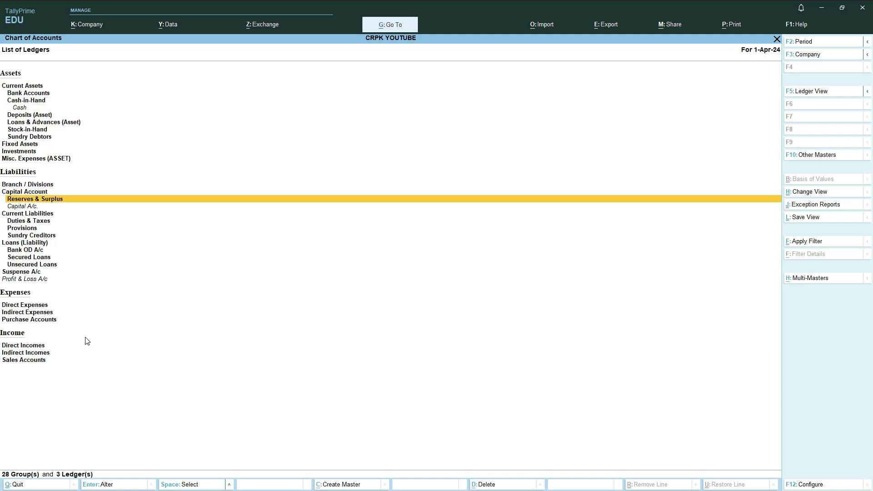
pyautogui.press('Up')
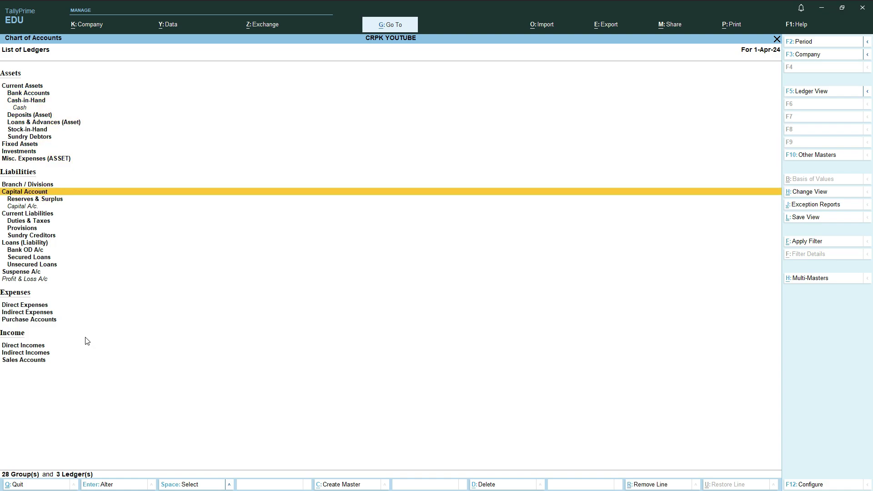
pyautogui.press('Down')
pyautogui.press('Down')
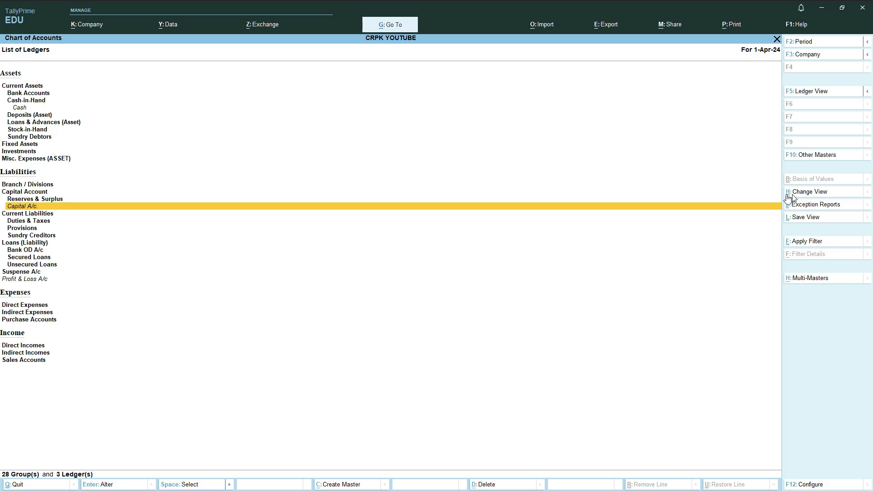
pyautogui.click(816, 197)
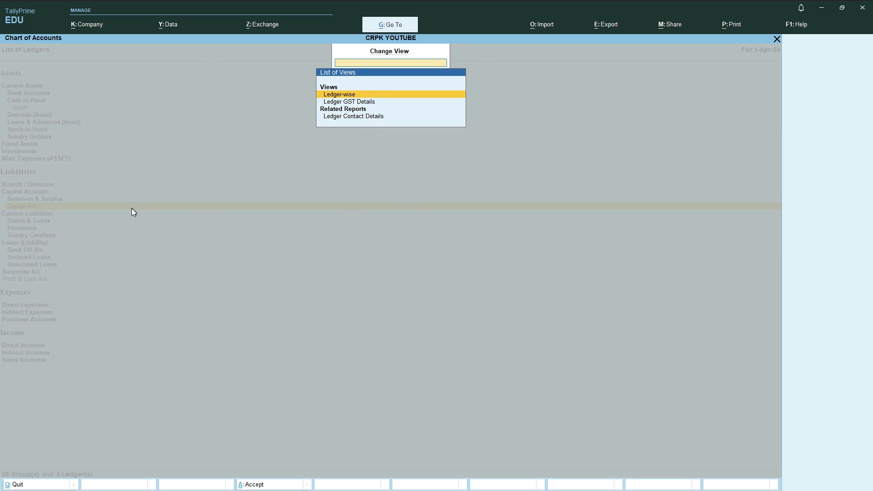
pyautogui.press('Escape')
pyautogui.press('Escape')
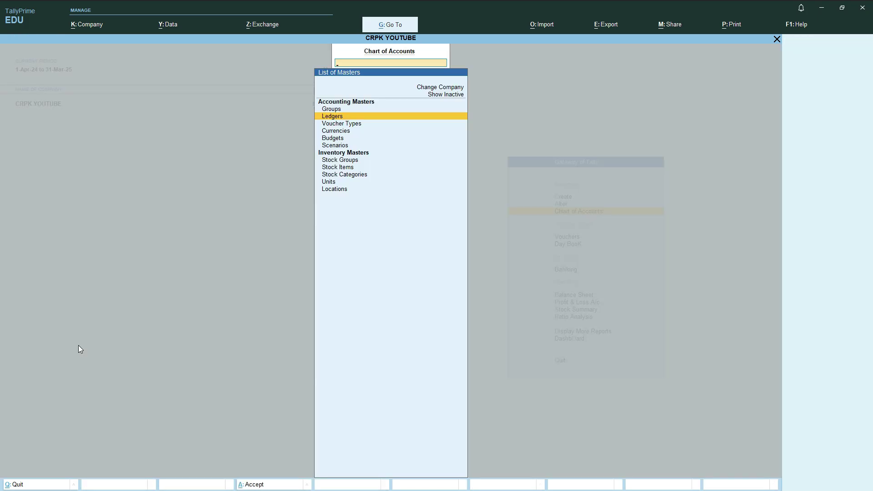
pyautogui.press('Return')
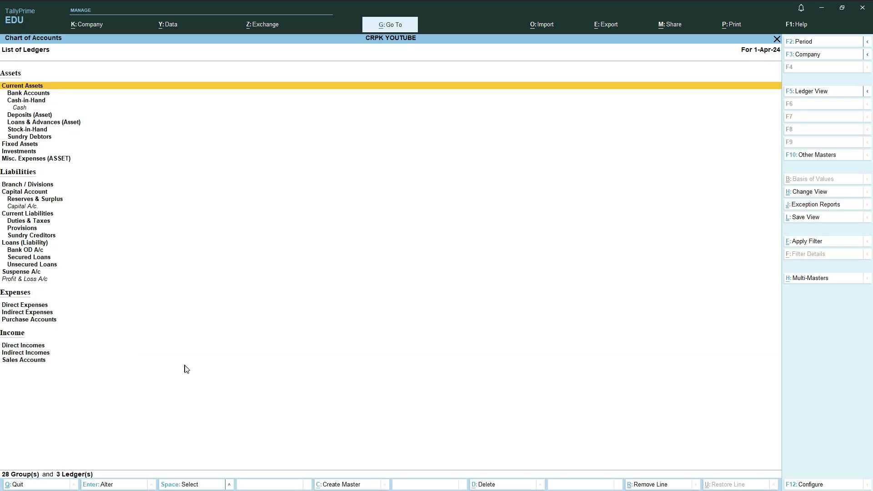
# View the Multi Create form for ledgers under All Items, and quit it without entering a ledger.
pyautogui.click(817, 277)
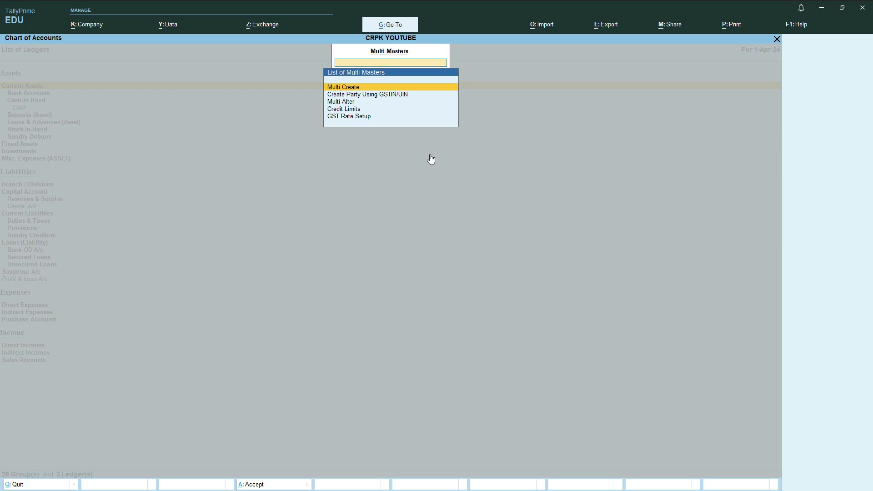
pyautogui.press('Escape')
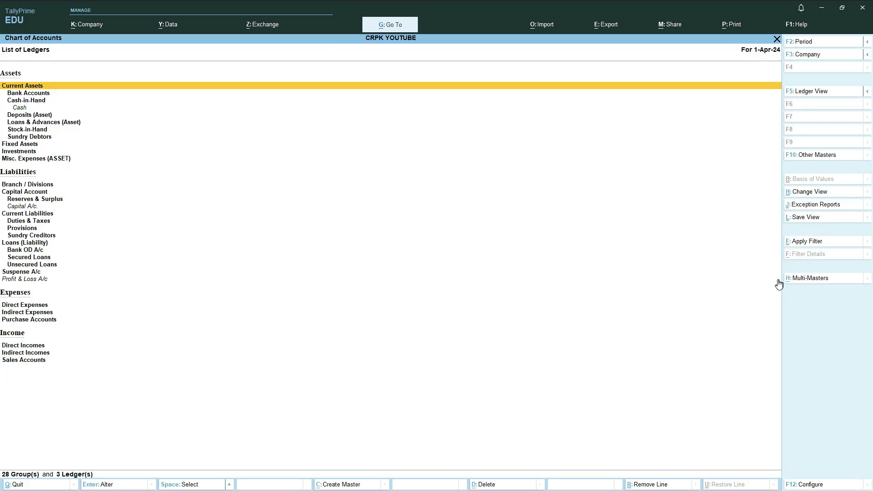
pyautogui.press('a')
pyautogui.hotkey('alt', 'h')
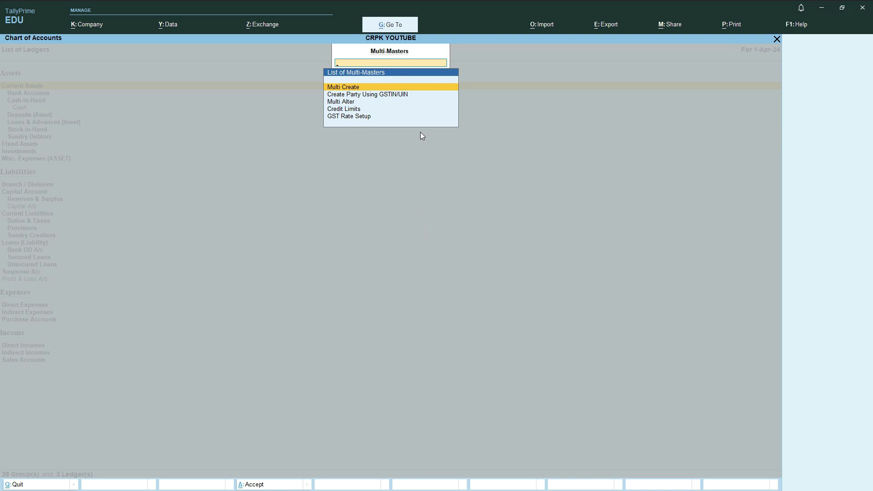
pyautogui.press('Return')
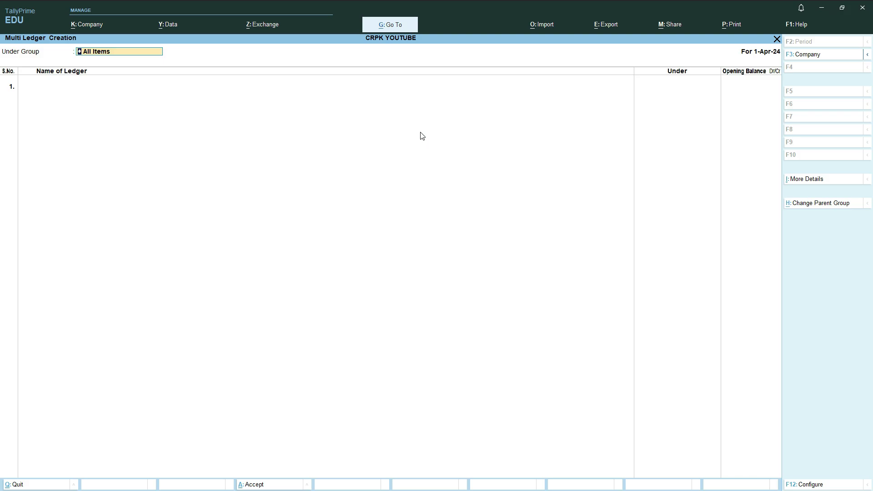
pyautogui.press('BackSpace')
pyautogui.press('Escape')
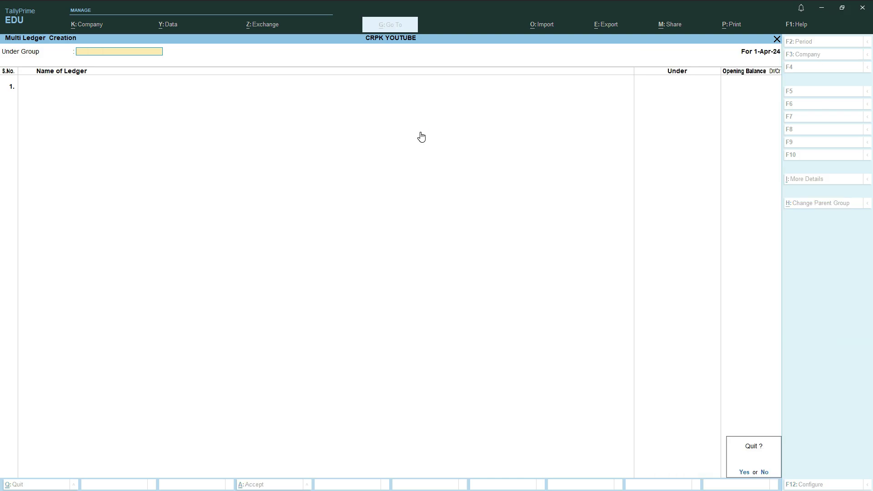
pyautogui.press('Return')
# Open Multi Alter from the ledger chart for the group All Items.
pyautogui.hotkey('alt', 'h')
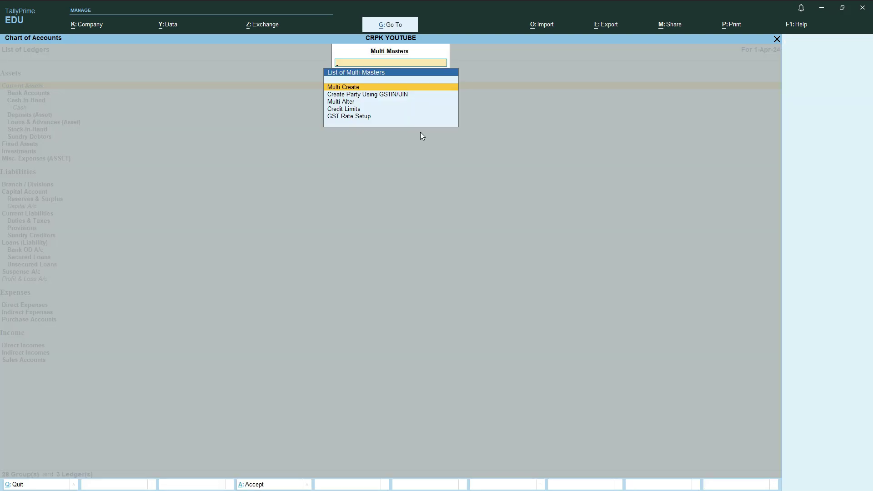
pyautogui.press('Down')
pyautogui.press('Down')
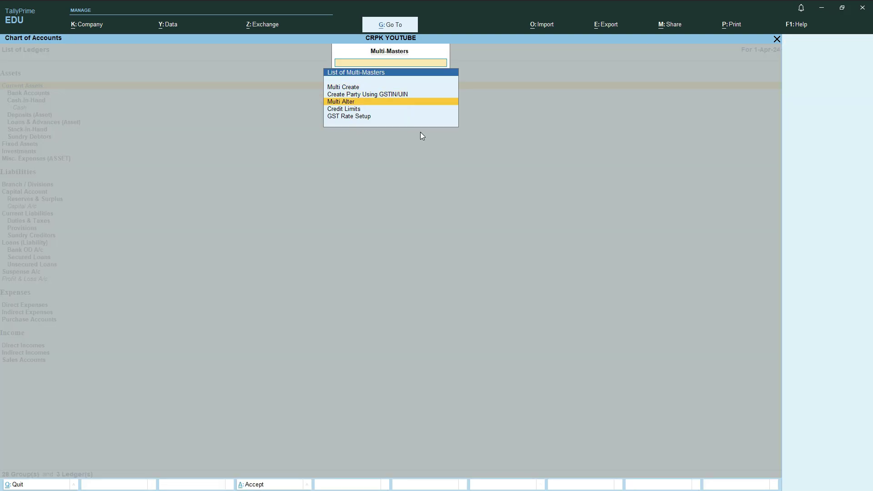
pyautogui.press('Return')
pyautogui.press('Return')
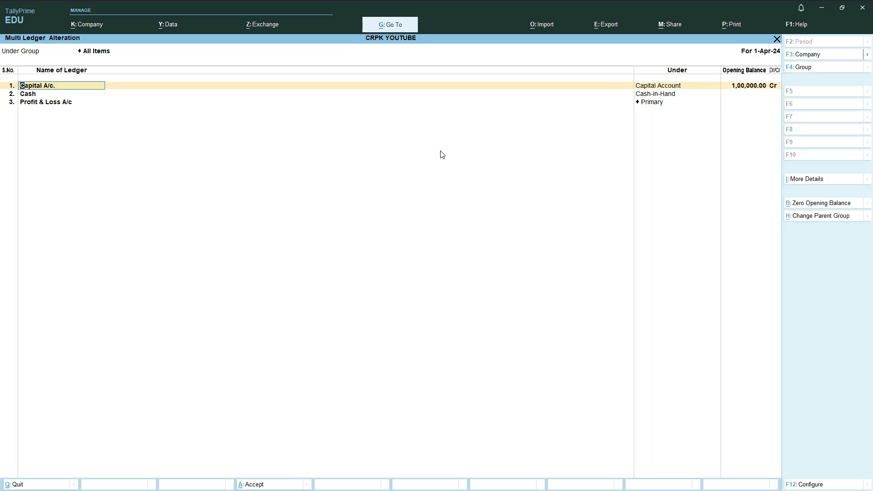
# Keep the Capital A/c. entry as it is and set the opening balance of Cash to 10,000 Dr.
pyautogui.press('Return')
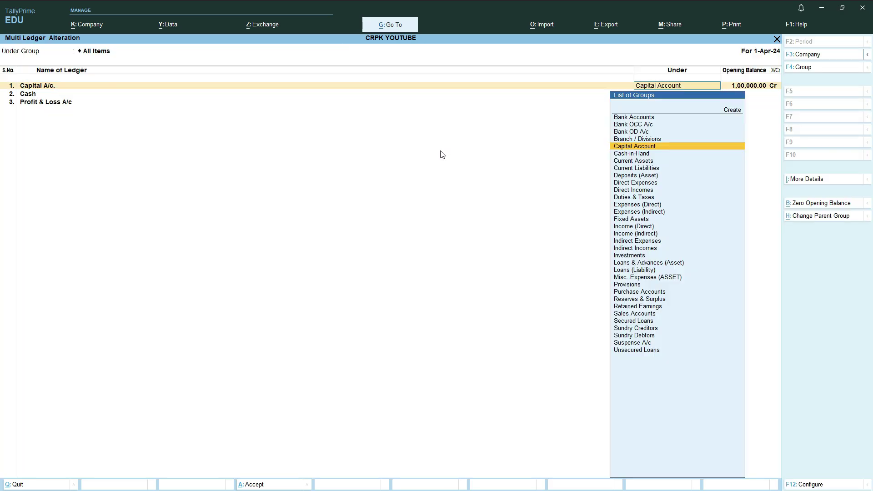
pyautogui.press('Return')
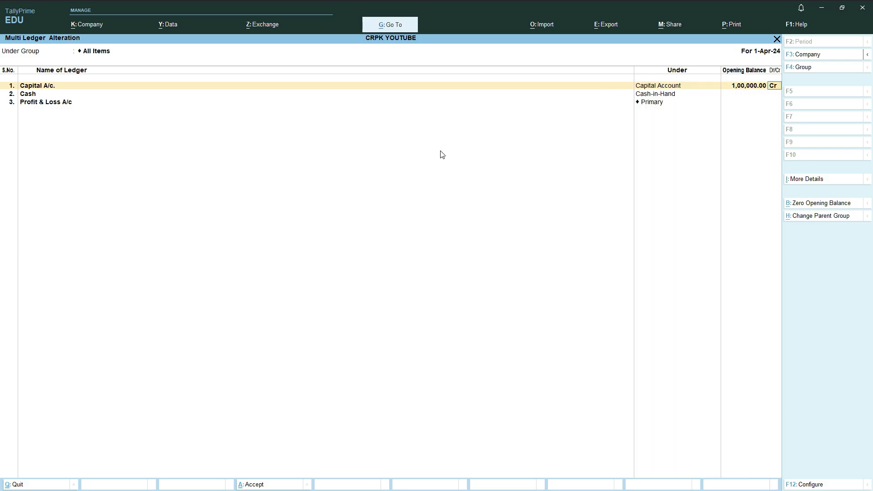
pyautogui.press('Return')
pyautogui.press('Return')
pyautogui.press('Return')
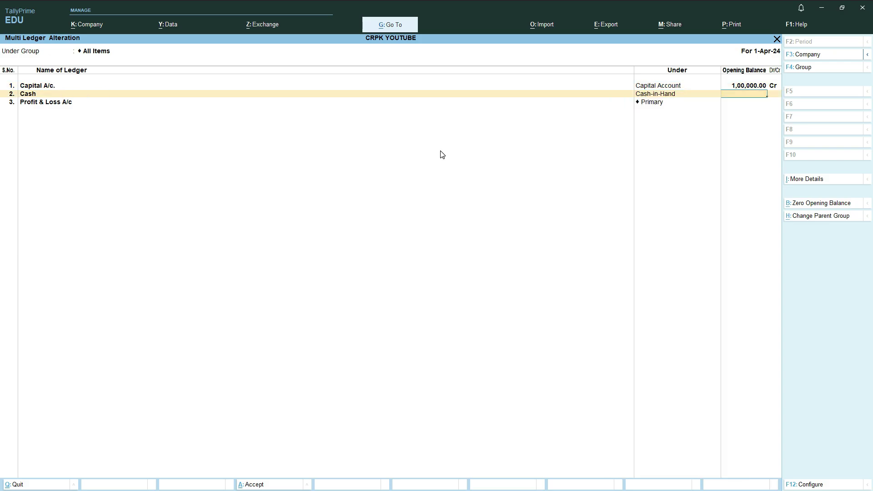
pyautogui.write('10000')
pyautogui.press('Return')
pyautogui.press('Return')
pyautogui.press('Return')
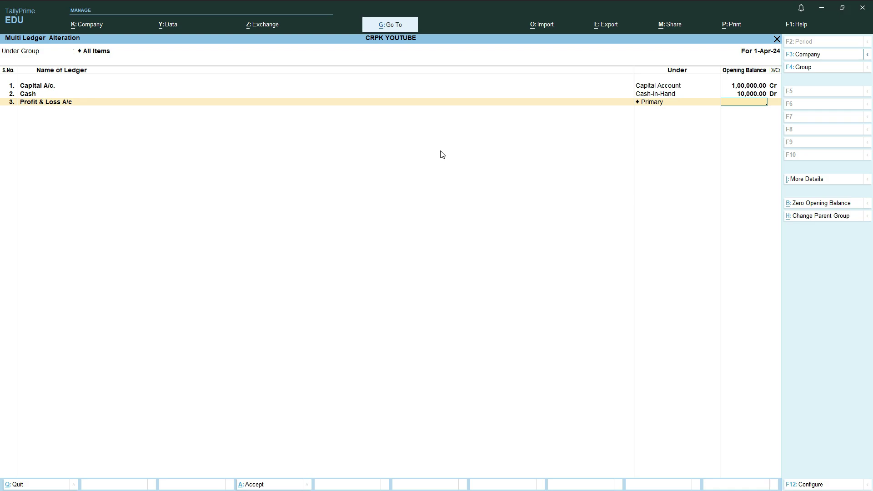
# Set the opening balance of Profit & Loss A/c to 5,000 Cr, save the ledger alterations and return to the Gateway of Tally.
pyautogui.write('5000')
pyautogui.press('Return')
pyautogui.press('Return')
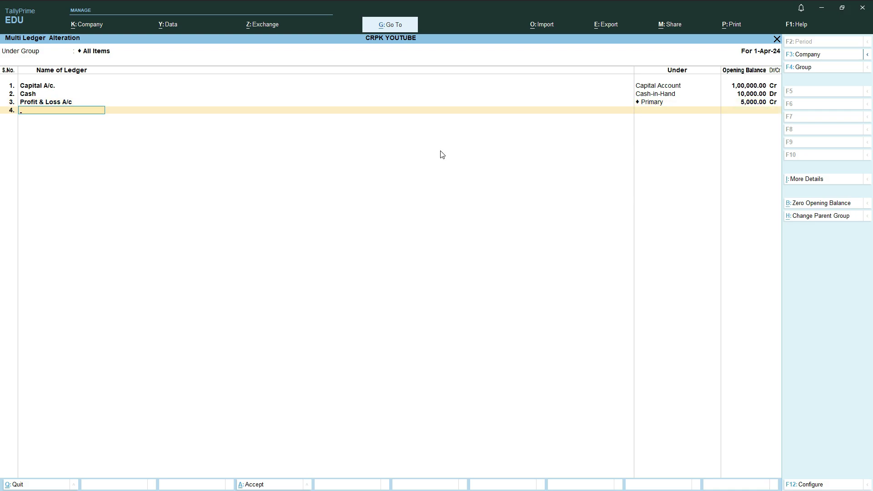
pyautogui.press('Return')
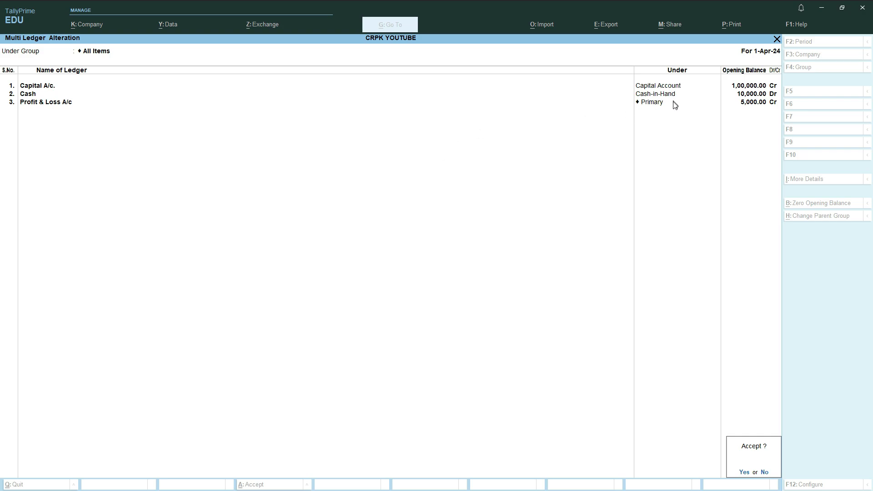
pyautogui.press('Return')
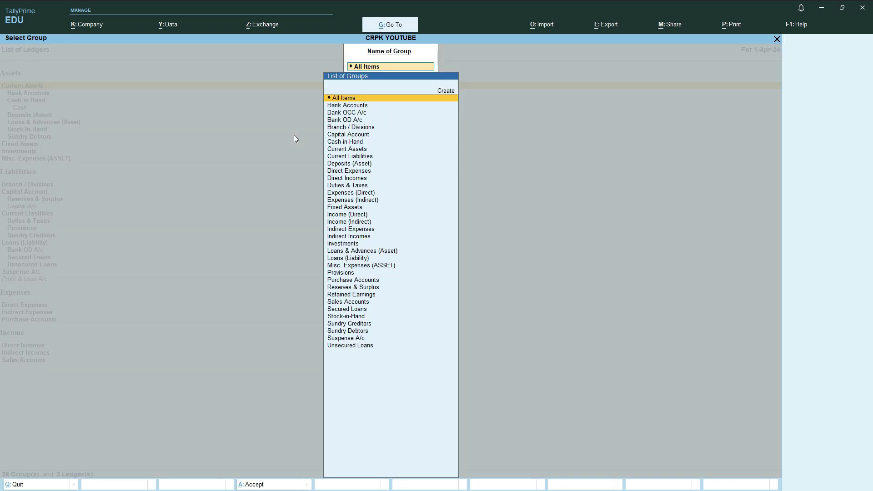
pyautogui.press('Escape')
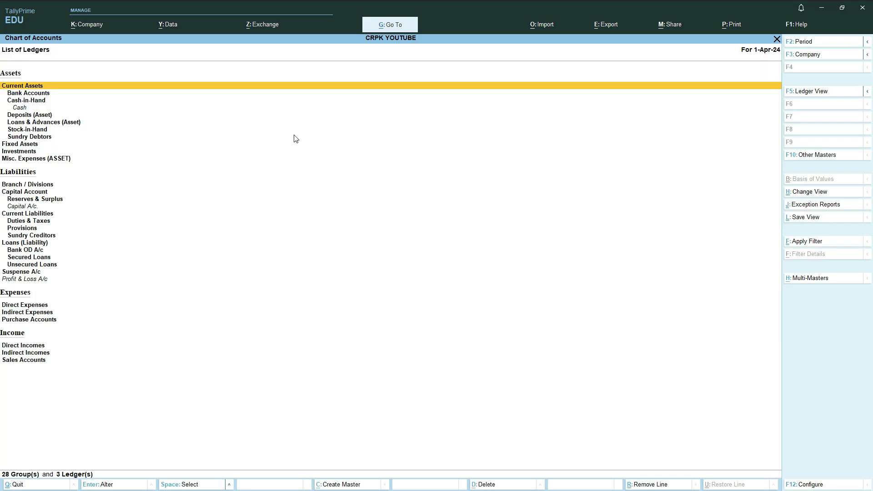
pyautogui.press('Escape')
pyautogui.press('Escape')
# Open the Balance Sheet to check the effect of the Cash and Profit & Loss A/c opening balances.
pyautogui.press('Down')
pyautogui.press('Down')
pyautogui.press('Down')
pyautogui.press('Down')
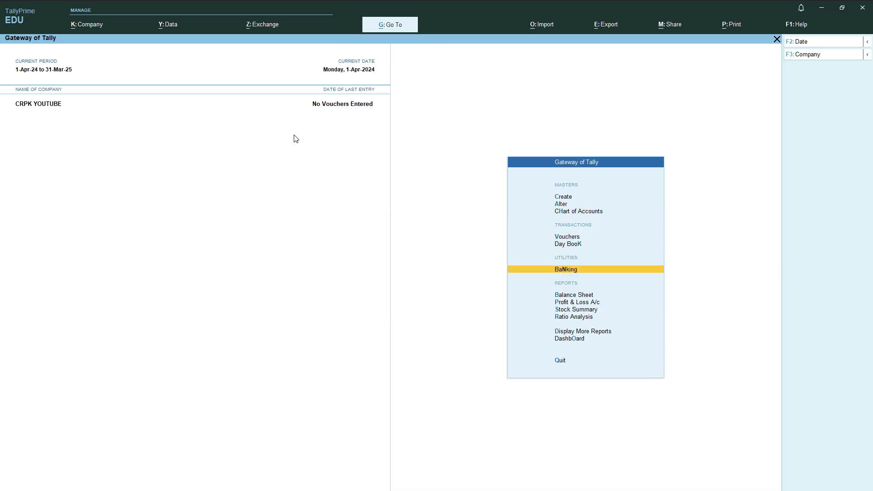
pyautogui.press('Return')
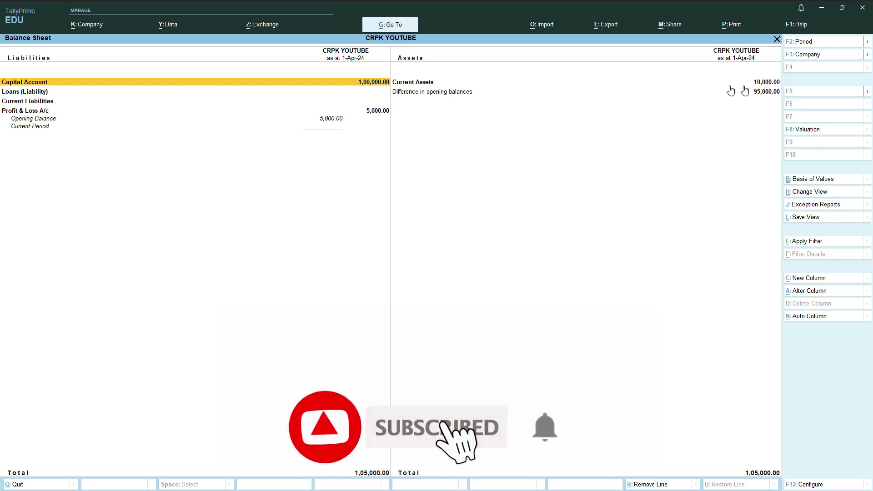
# Inspect the Cash-in-Hand entry in the Current Assets group summary, and return to the Balance Sheet.
pyautogui.doubleClick(763, 82)
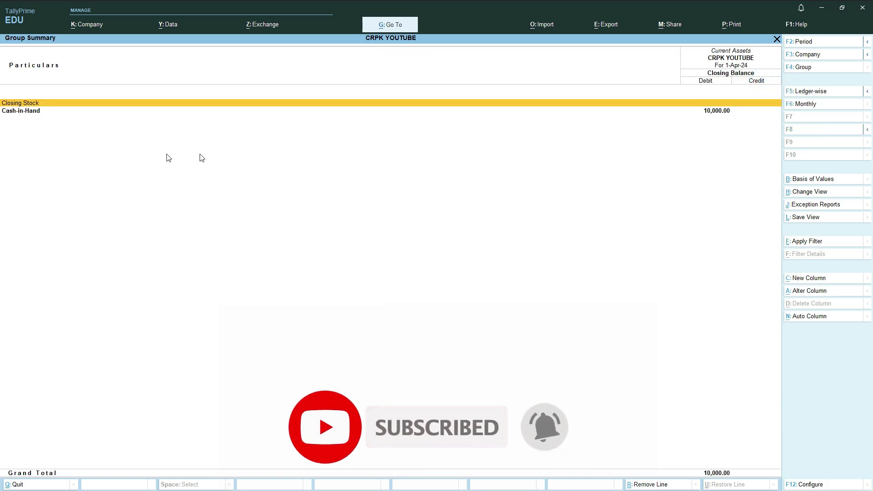
pyautogui.click(702, 111)
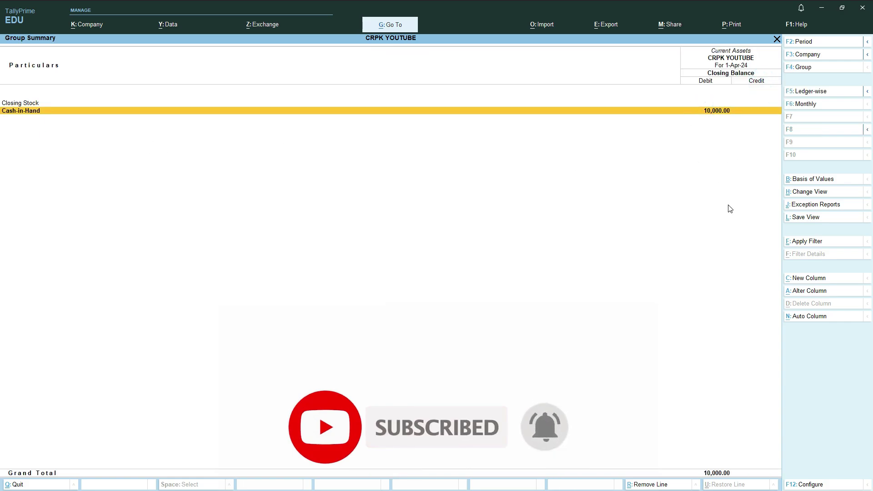
pyautogui.press('Escape')
pyautogui.press('Escape')
pyautogui.press('Return')
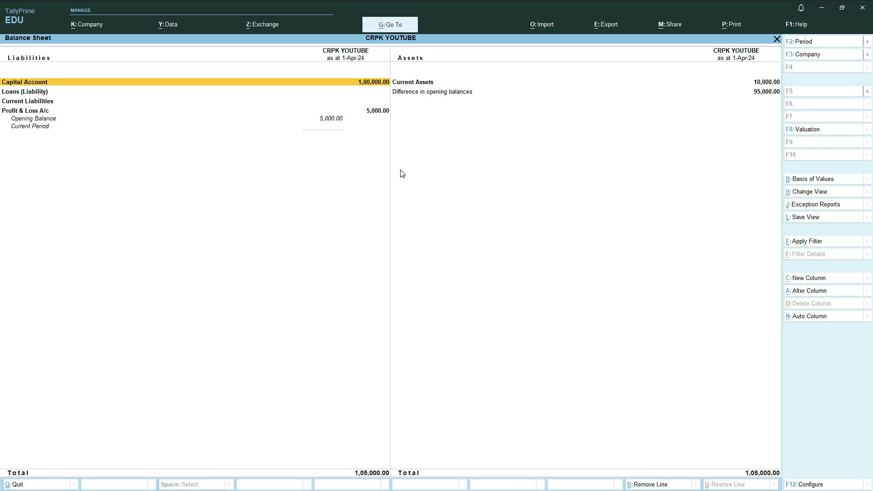
# Leave the Balance Sheet and open the Capital A/c. ledger for alteration.
pyautogui.press('Escape')
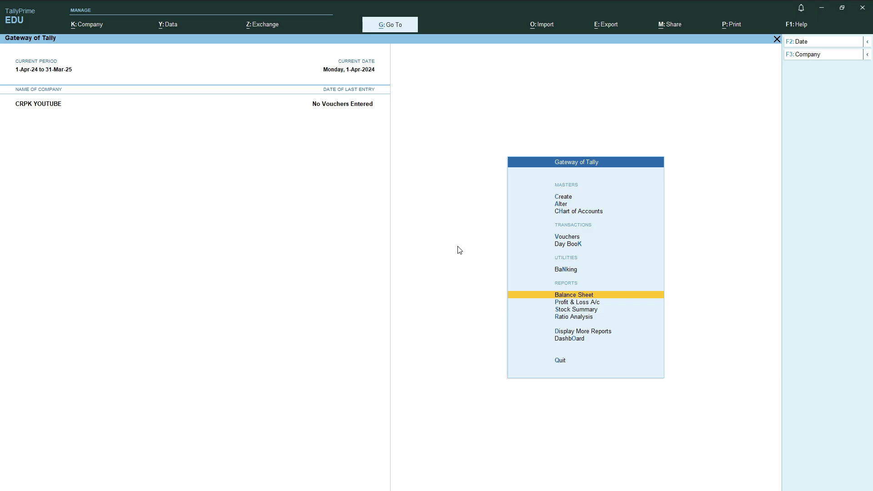
pyautogui.press('Up')
pyautogui.press('Up')
pyautogui.press('Up')
pyautogui.press('Up')
pyautogui.press('Up')
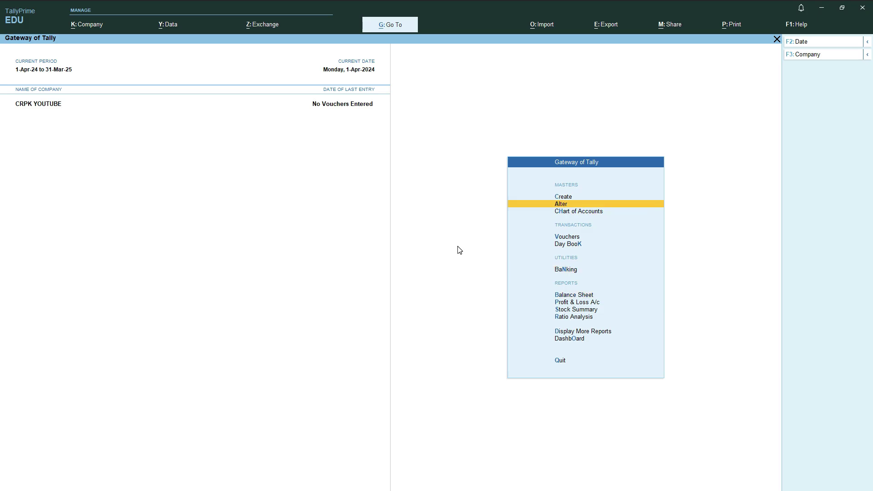
pyautogui.press('Return')
pyautogui.press('Down')
pyautogui.press('Return')
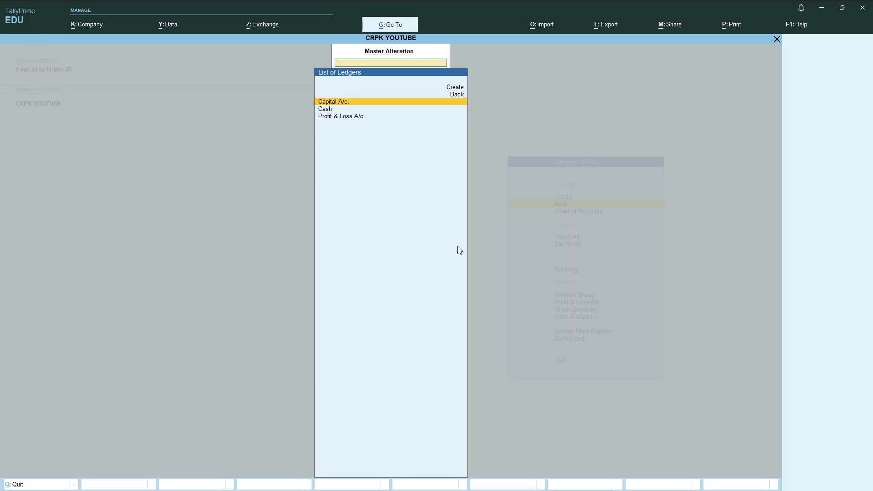
pyautogui.press('Return')
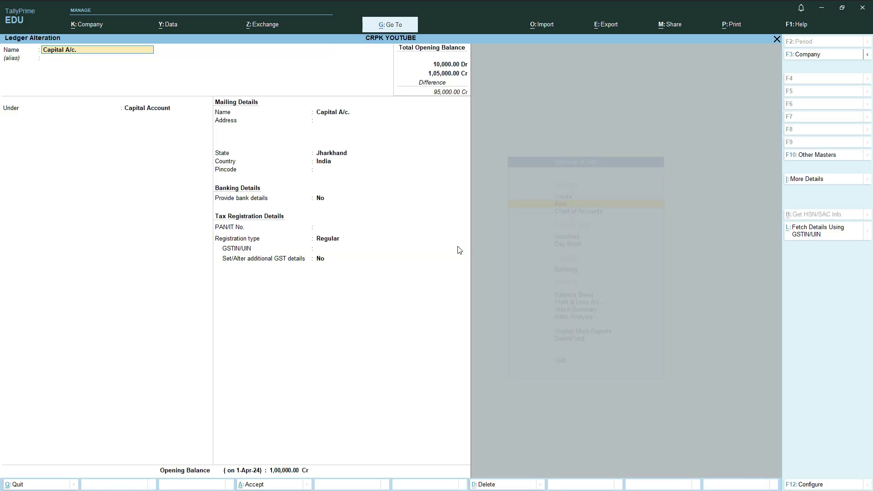
# Examine the groups available for the Capital A/c. ledger's Under field, and leave the ledger without changing it.
pyautogui.click(153, 111)
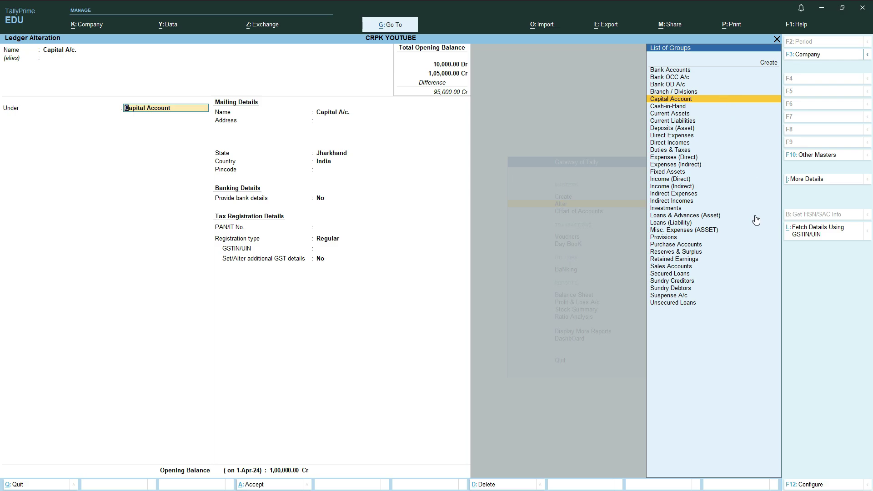
pyautogui.press('Escape')
pyautogui.press('Escape')
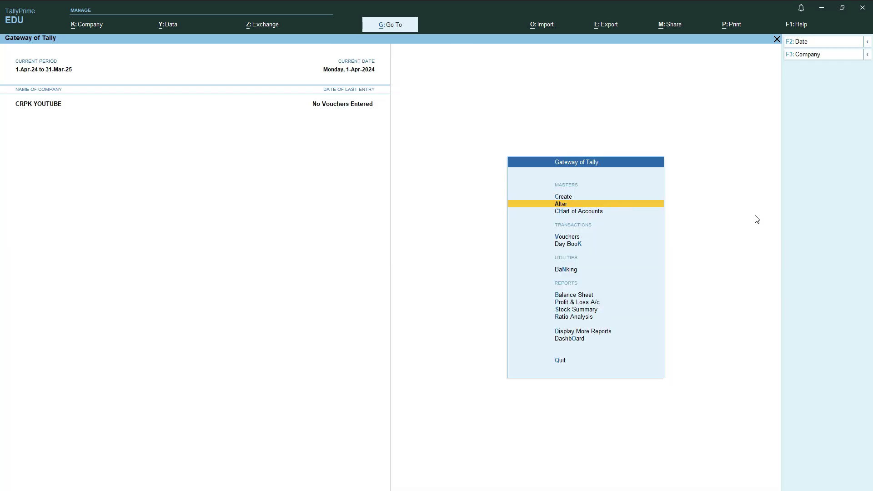
# Start a new accounting group and name it Outstaning Expenses, leaving the alias empty.
pyautogui.press('Up')
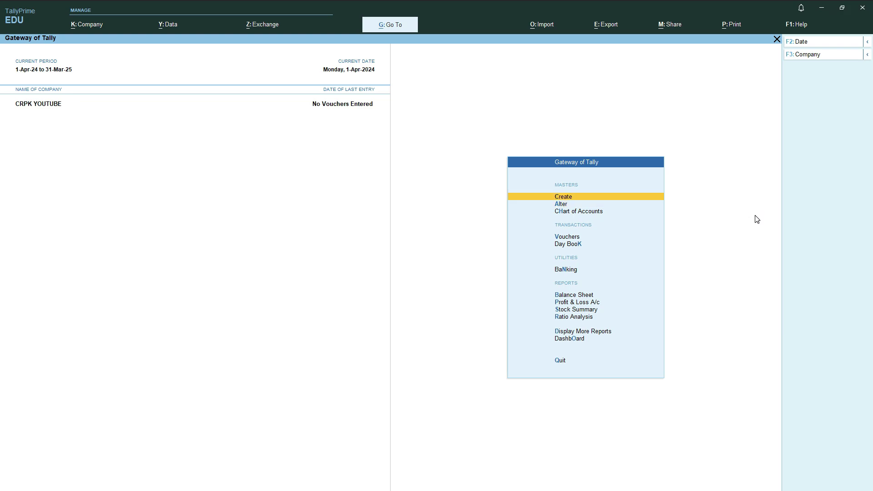
pyautogui.press('Return')
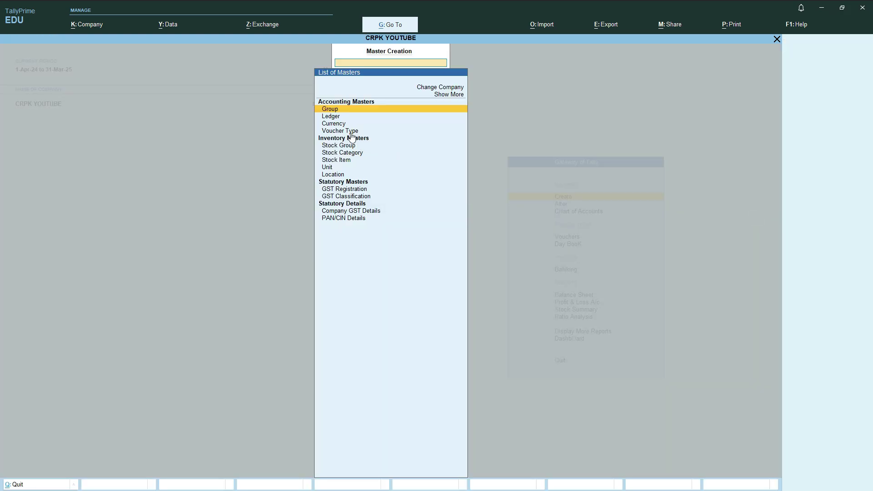
pyautogui.click(380, 111)
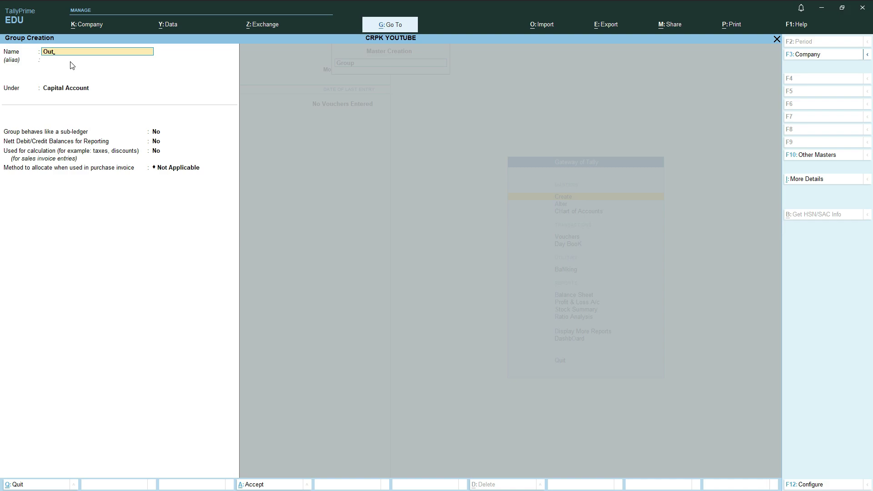
pyautogui.write('staning Expenses')
pyautogui.press('Return')
pyautogui.press('Return')
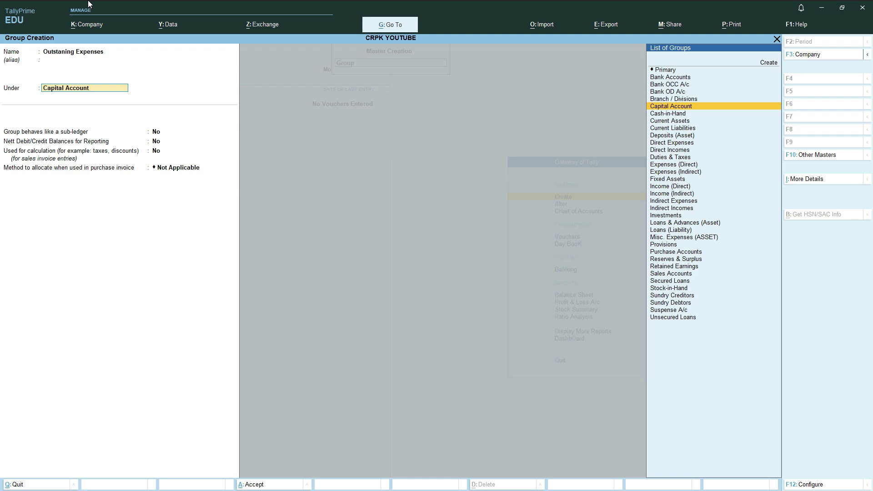
# Place the new group under Current Liabilities.
pyautogui.press('Down')
pyautogui.press('Down')
pyautogui.press('Down')
pyautogui.press('Down')
pyautogui.press('Down')
pyautogui.press('Down')
pyautogui.press('Down')
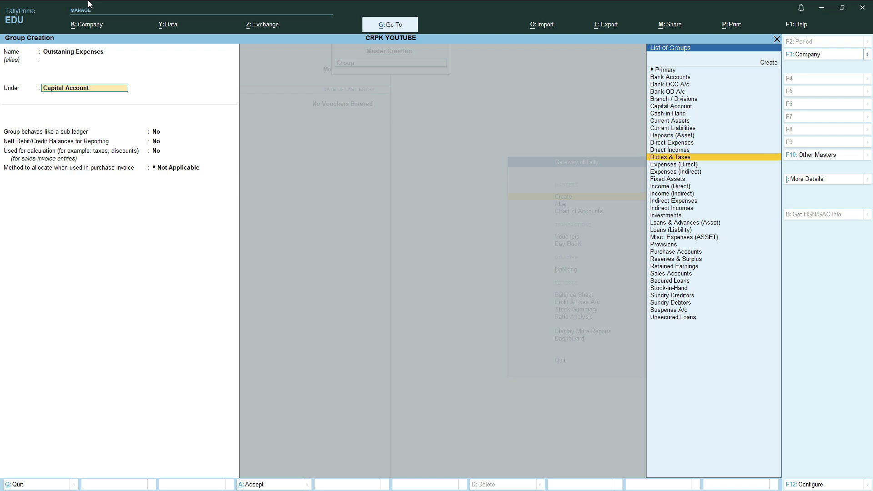
pyautogui.press('Down')
pyautogui.press('Down')
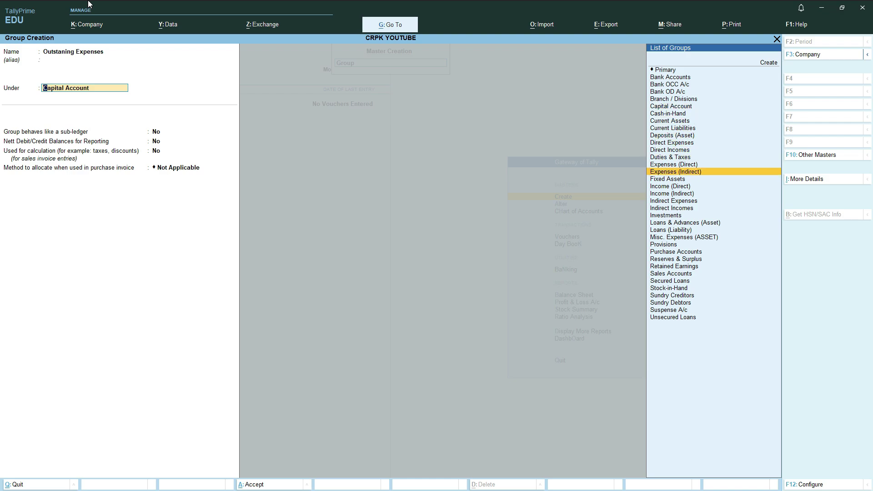
pyautogui.press('Down')
pyautogui.press('Down')
pyautogui.press('Up')
pyautogui.press('Up')
pyautogui.press('Up')
pyautogui.press('Up')
pyautogui.press('Up')
pyautogui.press('Up')
pyautogui.press('Up')
pyautogui.press('Up')
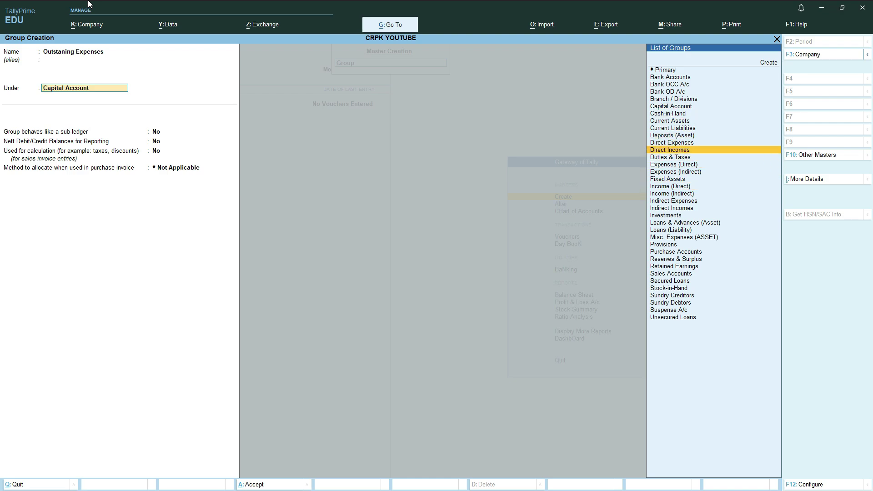
pyautogui.press('Return')
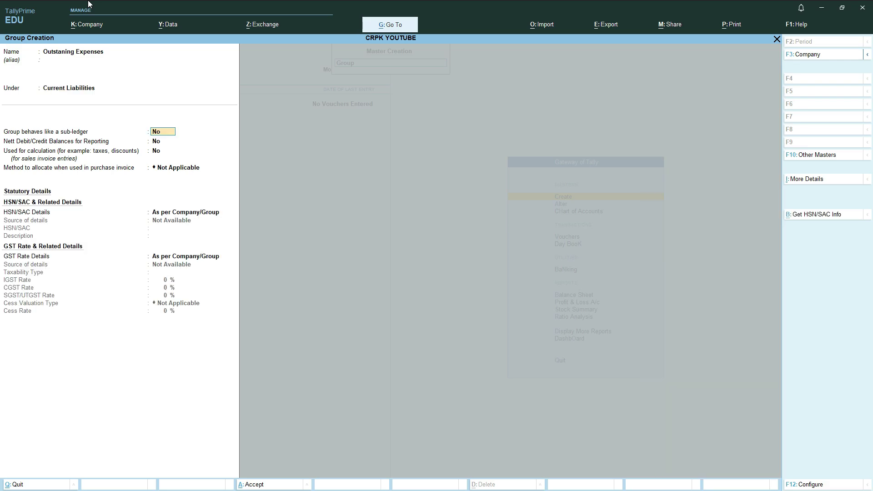
# Keep the remaining group settings at their defaults, save the group and return to the Gateway of Tally.
pyautogui.press('Return')
pyautogui.press('Return')
pyautogui.press('Return')
pyautogui.press('Return')
pyautogui.press('Return')
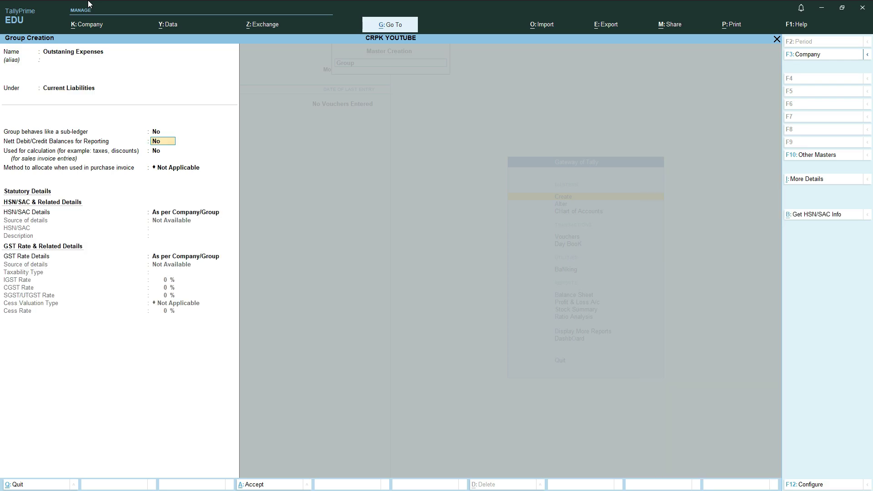
pyautogui.press('Return')
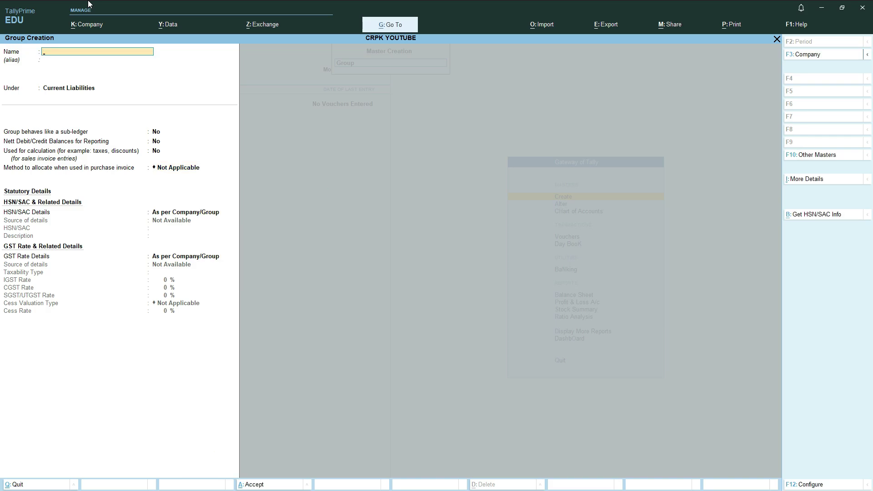
pyautogui.press('Escape')
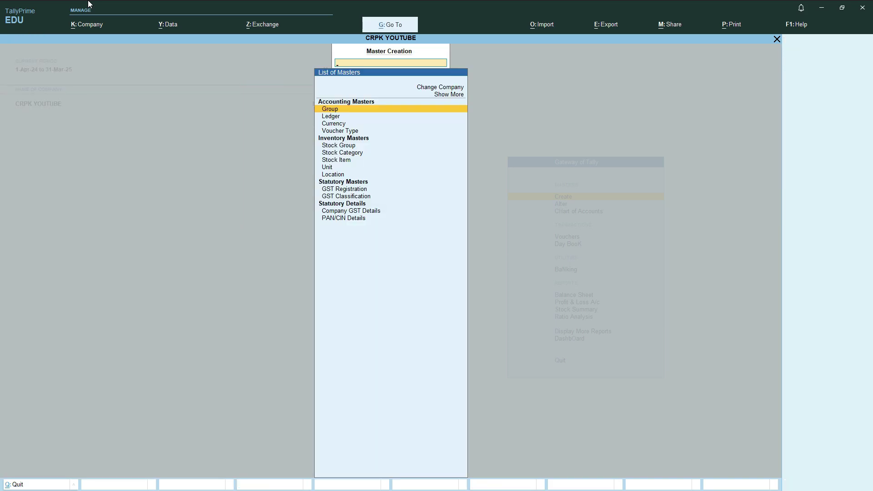
pyautogui.press('Escape')
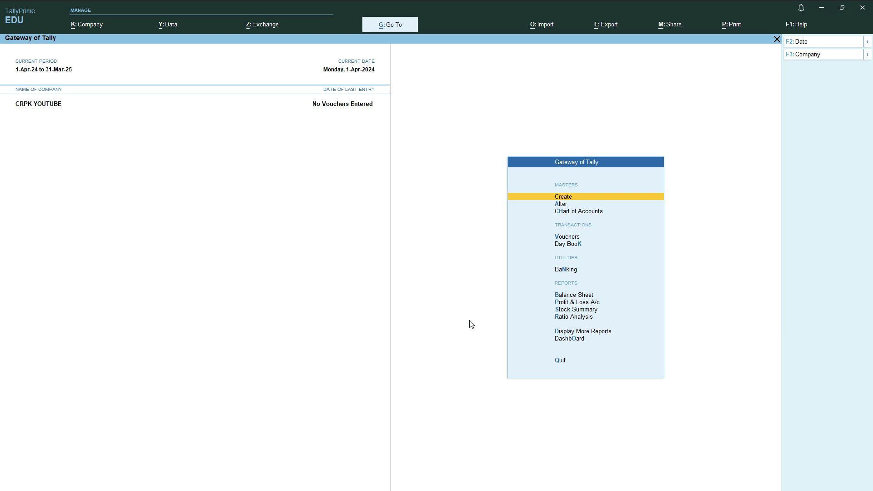
# Open the Trial Balance from the additional reports.
pyautogui.press('Down')
pyautogui.press('Down')
pyautogui.press('Down')
pyautogui.press('Down')
pyautogui.press('Down')
pyautogui.press('Down')
pyautogui.press('Down')
pyautogui.press('Down')
pyautogui.press('Down')
pyautogui.press('Down')
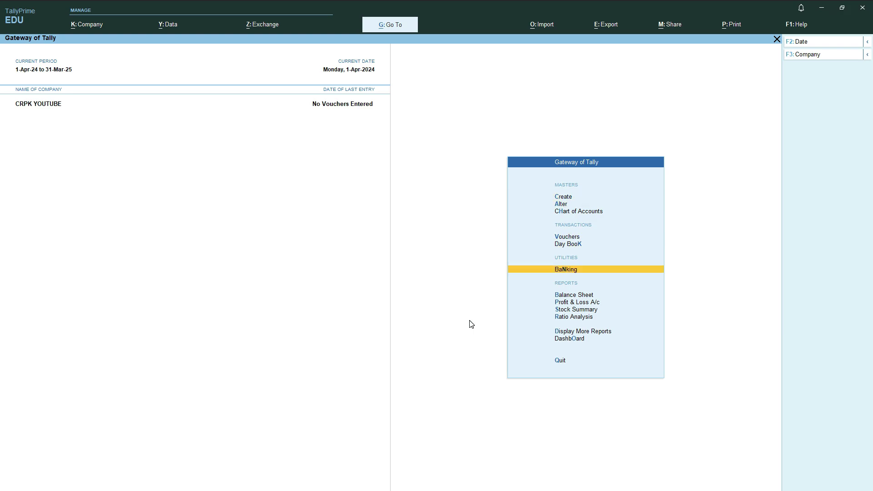
pyautogui.press('Return')
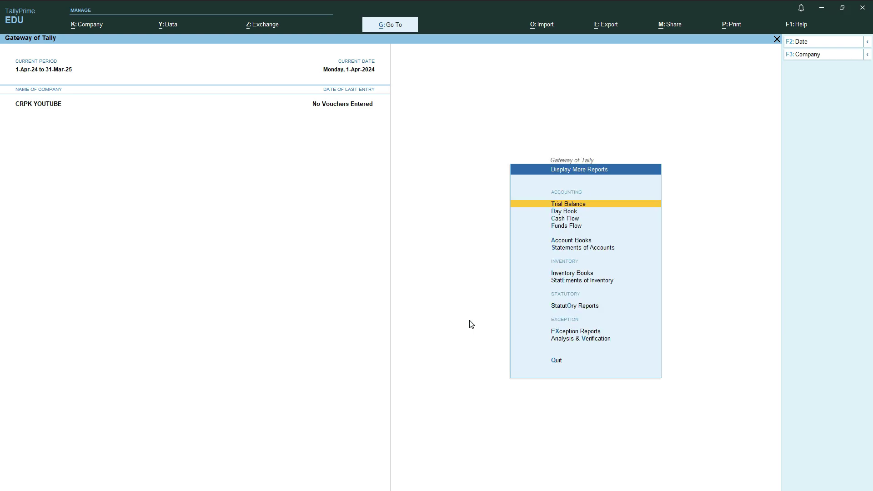
pyautogui.press('Down')
pyautogui.press('Up')
pyautogui.press('Return')
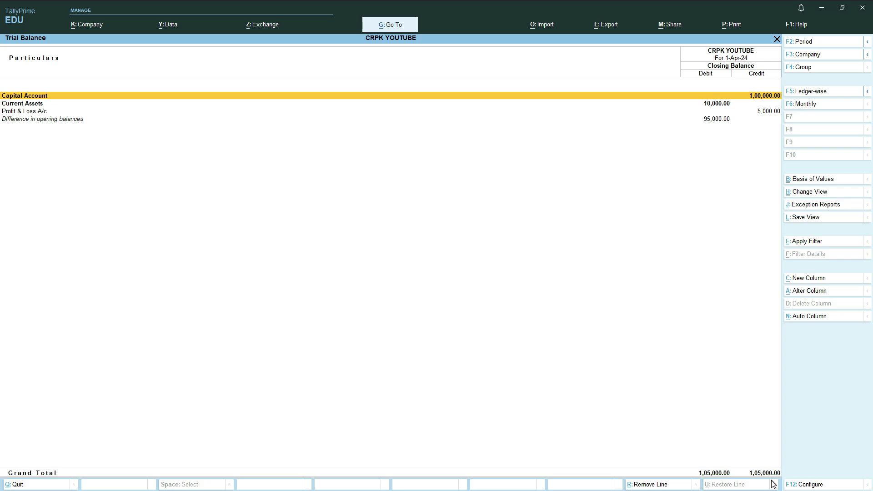
# Configure the Trial Balance to use the Detailed report format, keeping all other options as they are.
pyautogui.press('F12')
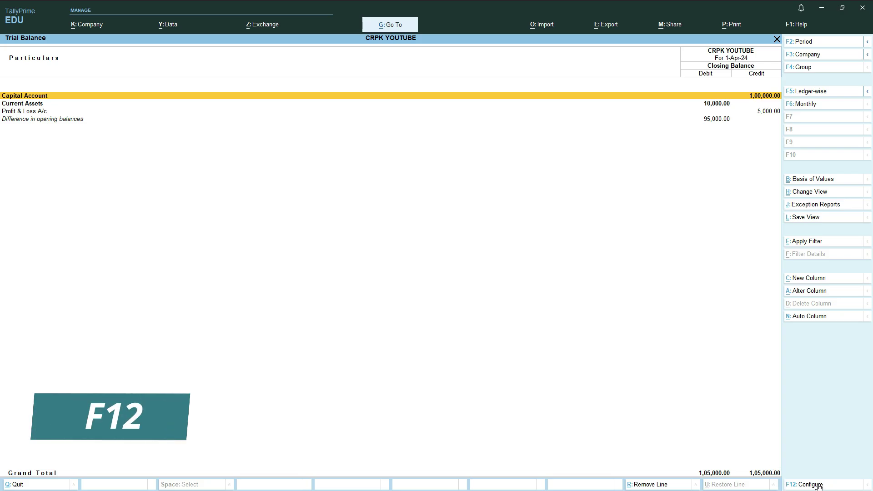
pyautogui.click(818, 485)
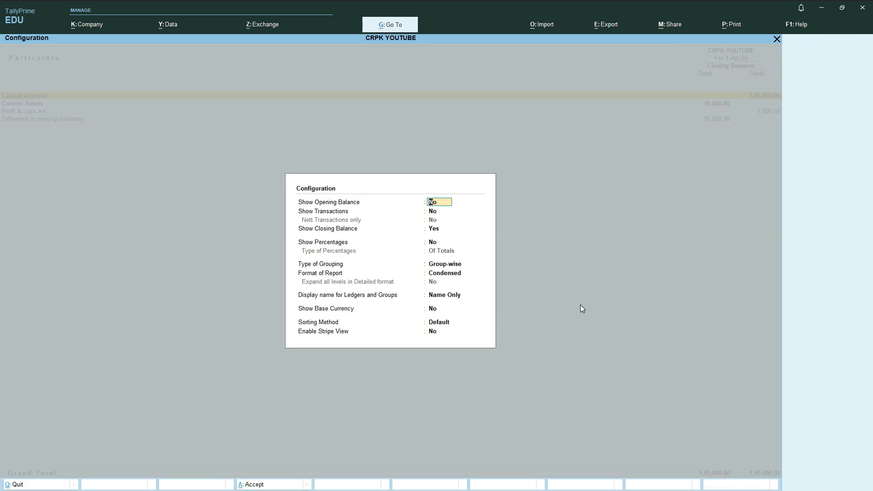
pyautogui.press('Return')
pyautogui.press('Return')
pyautogui.press('Return')
pyautogui.press('Return')
pyautogui.press('Return')
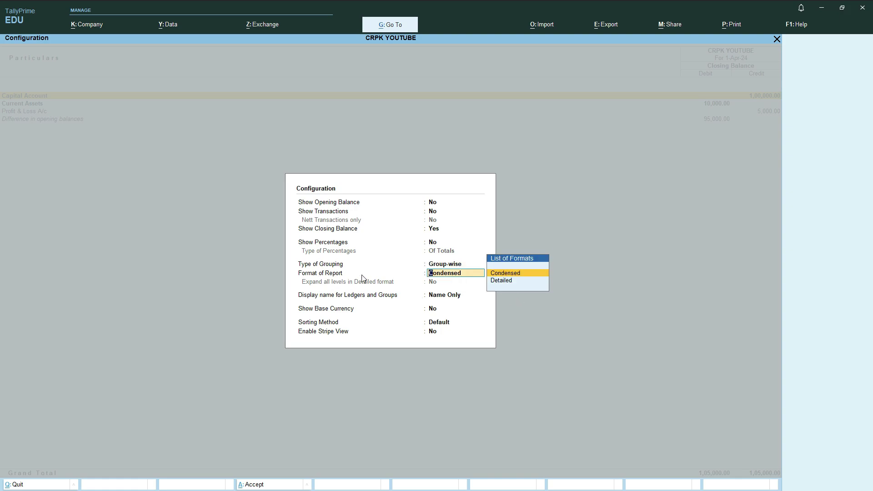
pyautogui.press('Down')
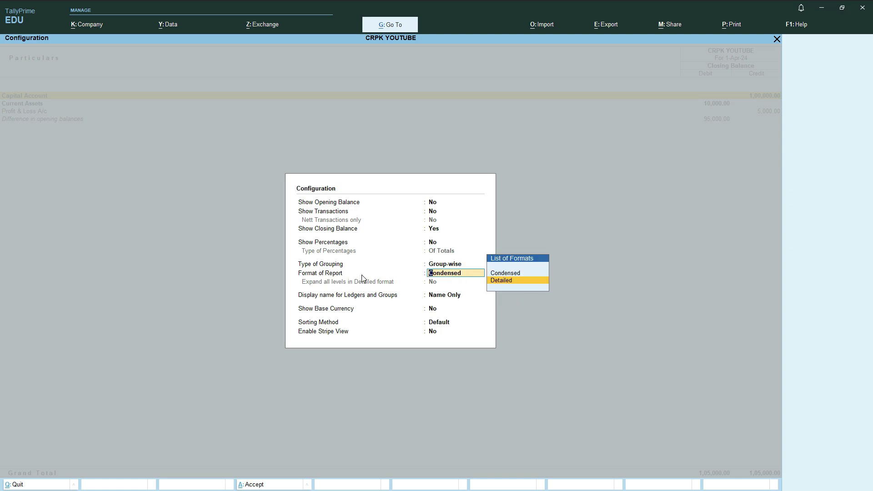
pyautogui.press('Return')
pyautogui.press('Return')
pyautogui.press('Return')
pyautogui.press('Return')
pyautogui.press('Return')
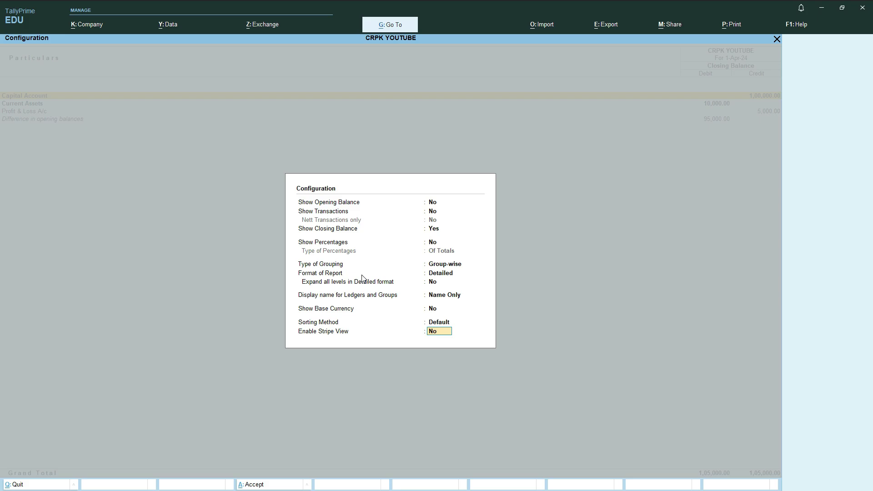
pyautogui.press('Return')
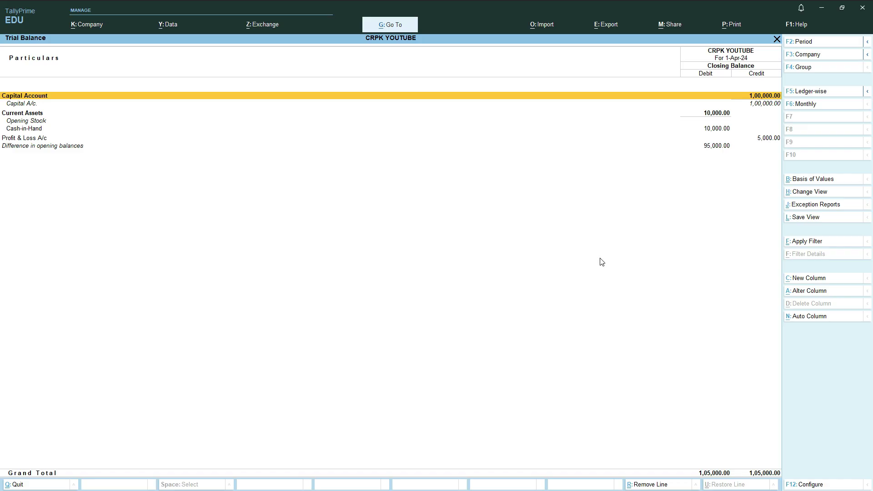
# Leave the Trial Balance, open the Balance Sheet, and switch its detailed view on and back off.
pyautogui.press('Escape')
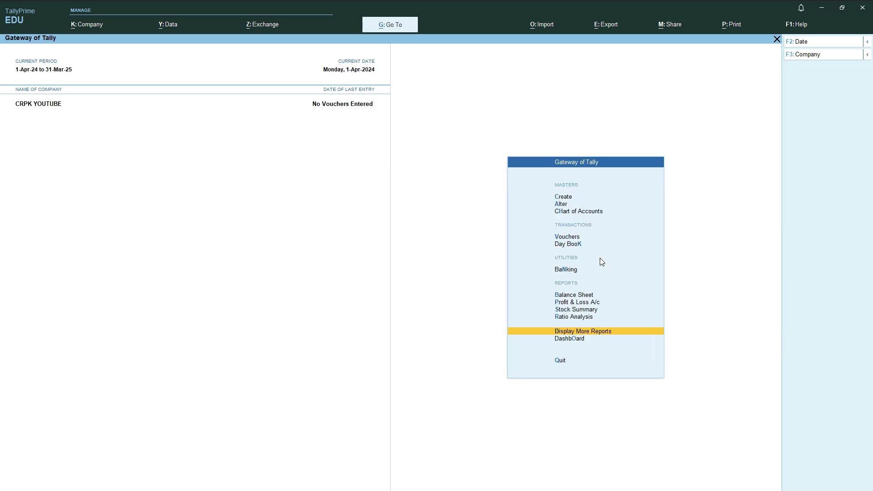
pyautogui.press('Up')
pyautogui.press('Up')
pyautogui.press('Up')
pyautogui.press('Up')
pyautogui.press('Return')
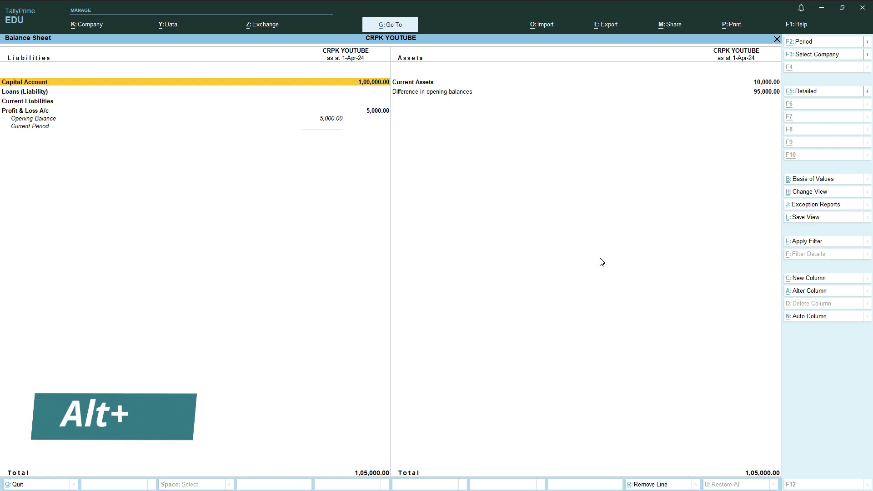
pyautogui.hotkey('alt', 'F1')
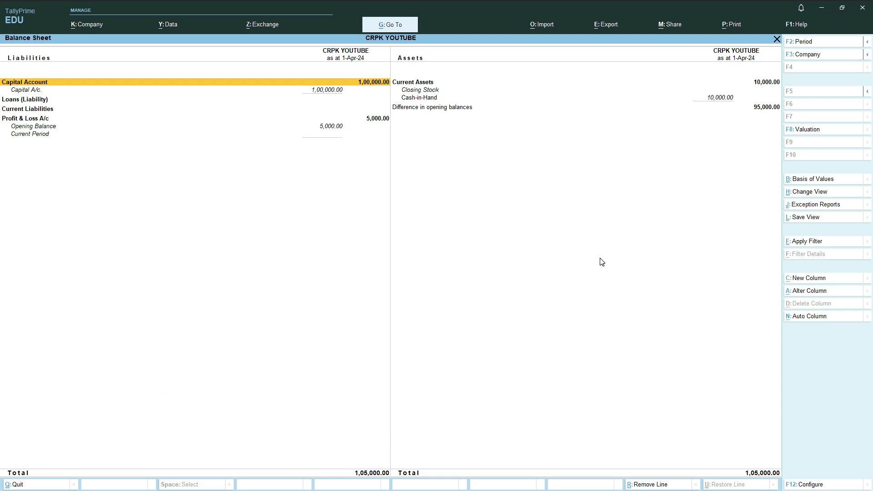
pyautogui.hotkey('alt', 'F1')
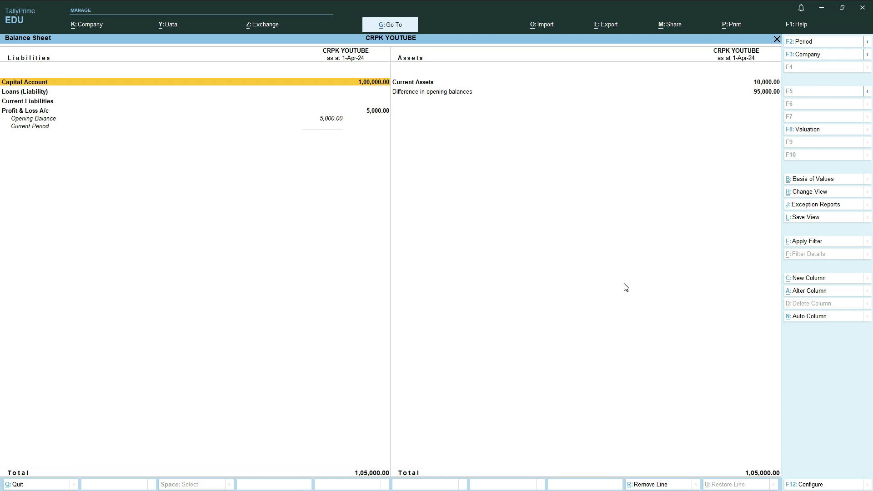
# Configure the Balance Sheet to use the Detailed report format, keep all other options as they are, and leave the report.
pyautogui.click(810, 485)
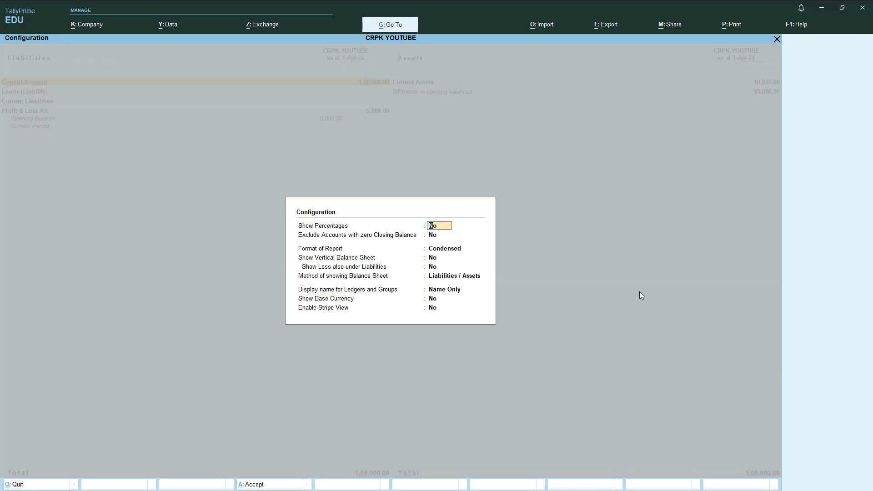
pyautogui.press('Return')
pyautogui.press('Return')
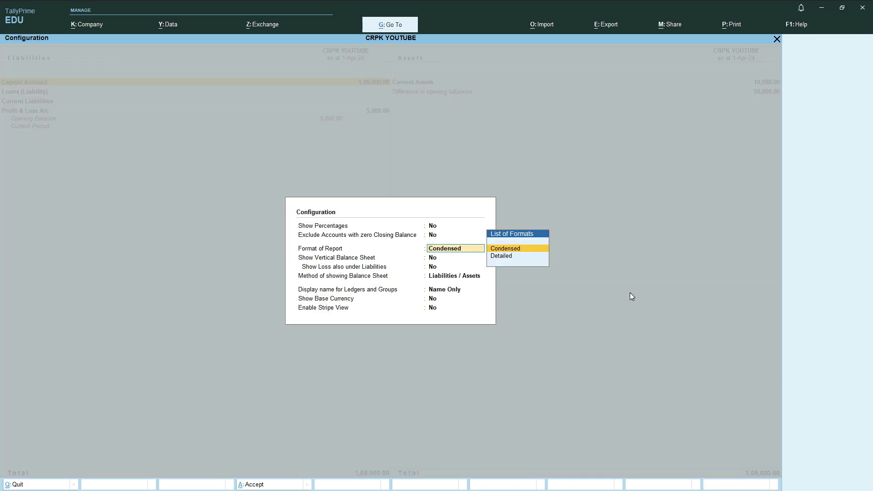
pyautogui.press('Down')
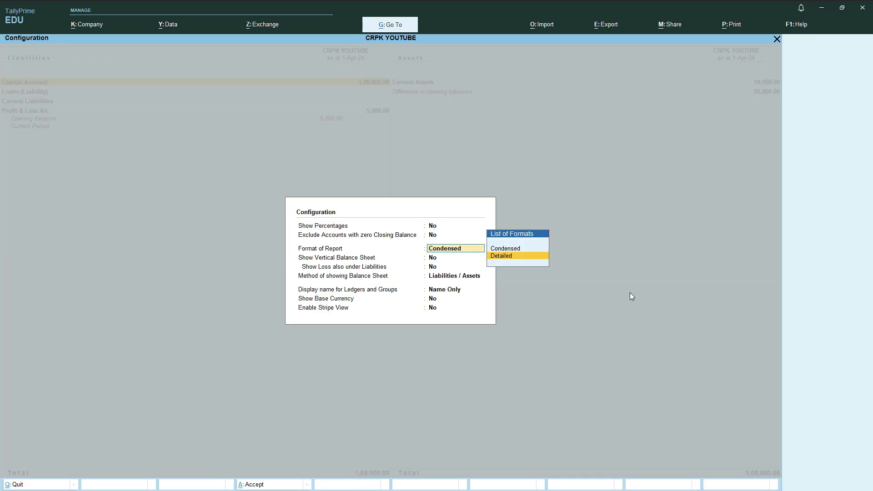
pyautogui.press('Return')
pyautogui.press('Return')
pyautogui.press('Return')
pyautogui.press('Return')
pyautogui.press('Return')
pyautogui.press('Return')
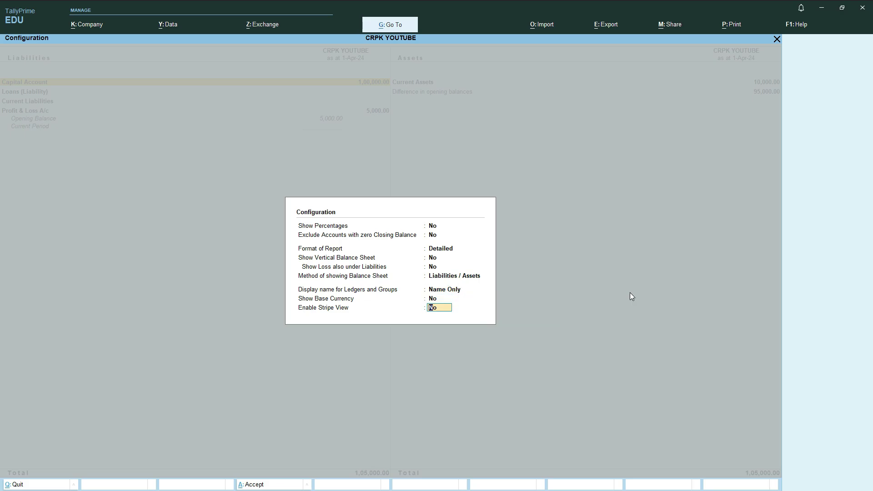
pyautogui.press('Return')
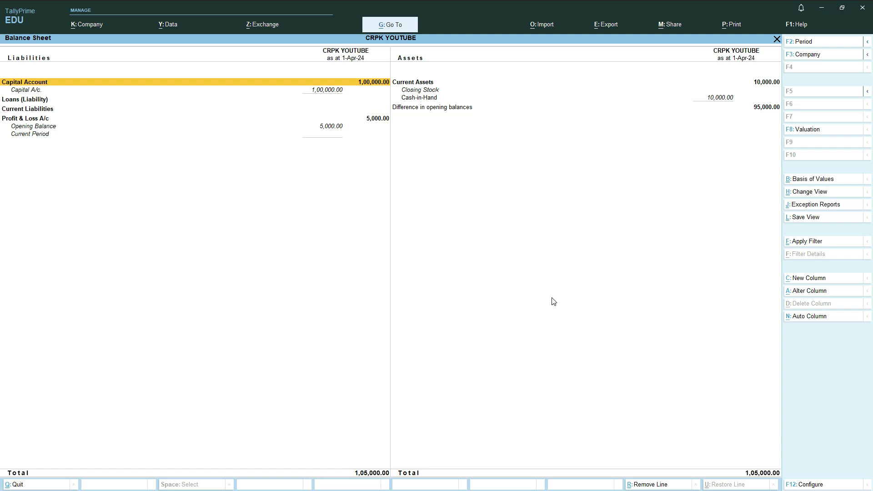
pyautogui.press('Escape')
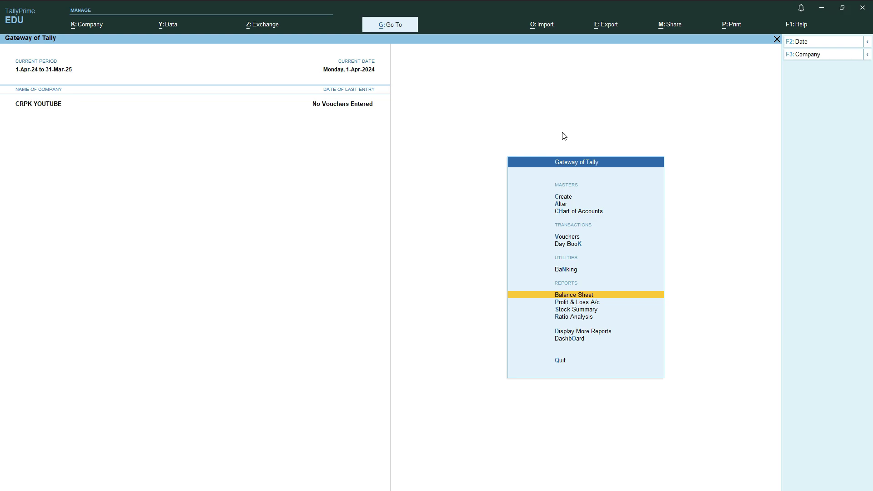
# Switch to the Windows desktop and create a new folder named tally.
pyautogui.click(821, 8)
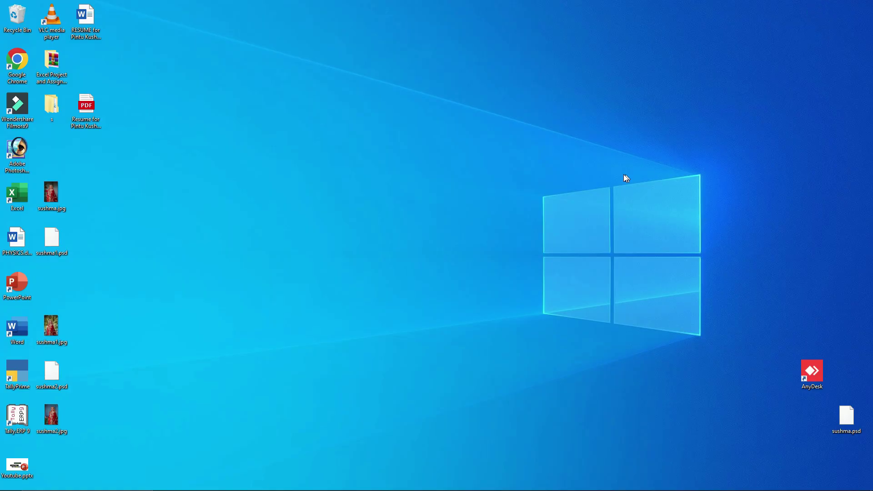
pyautogui.rightClick(199, 175)
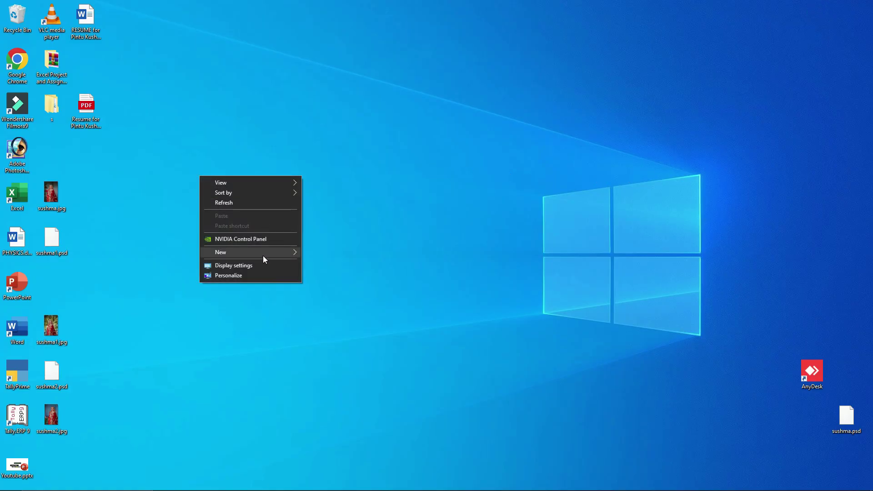
pyautogui.moveTo(263, 257)
pyautogui.click(363, 253)
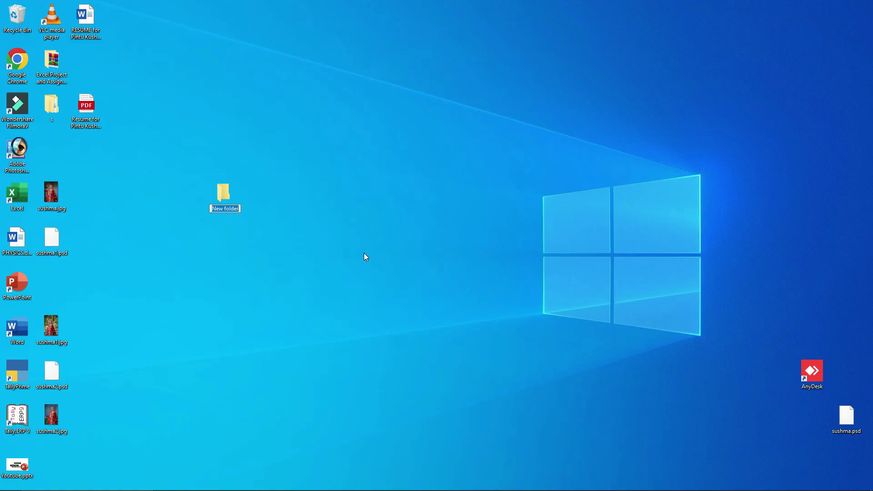
pyautogui.write('tally')
pyautogui.press('Return')
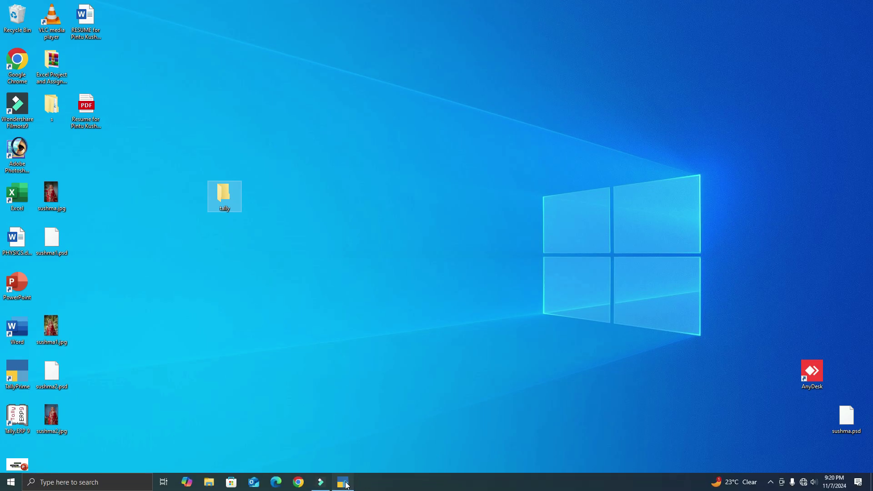
# Switch back to TallyPrime, start a company backup, and browse the backup destination from the C drive to the Desktop folder.
pyautogui.click(346, 484)
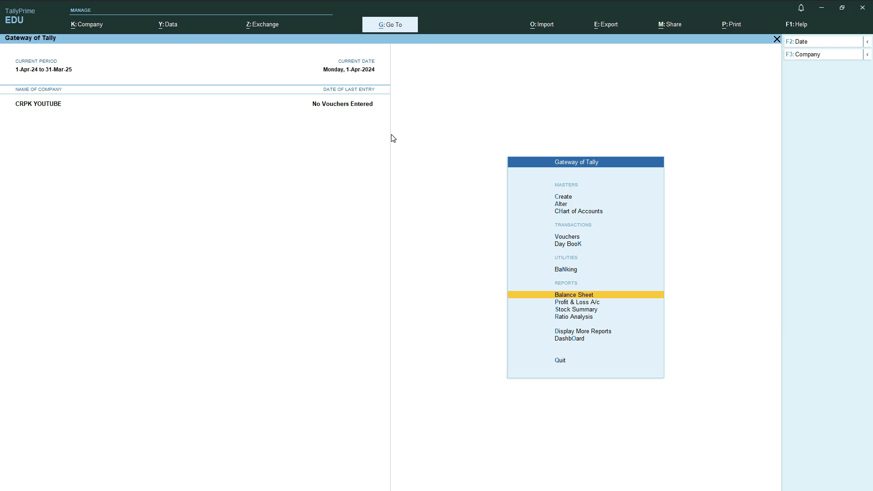
pyautogui.hotkey('alt', 'y')
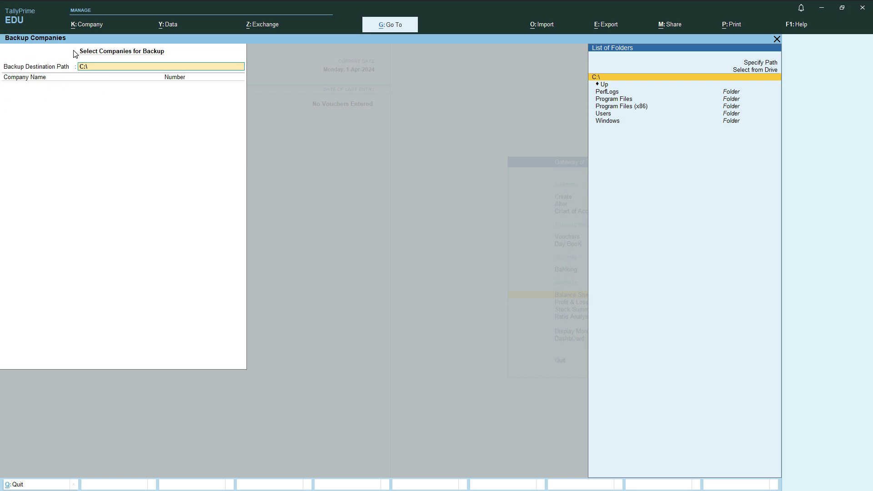
pyautogui.press('Up')
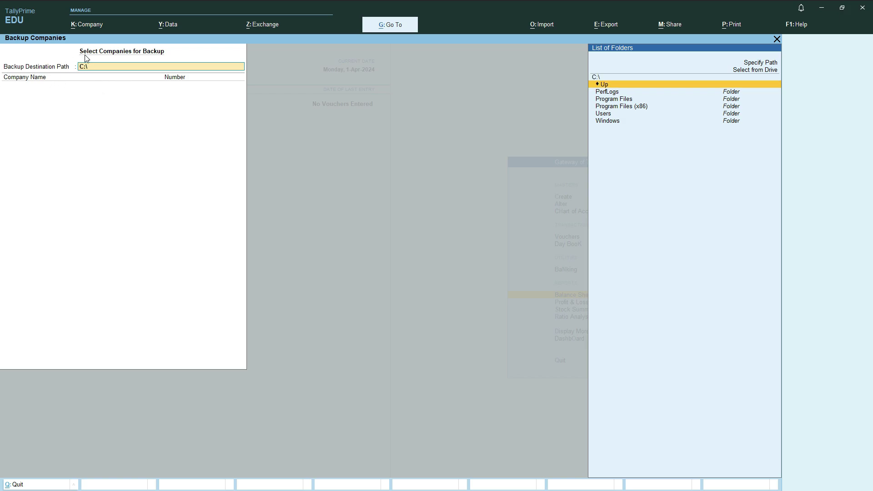
pyautogui.press('Return')
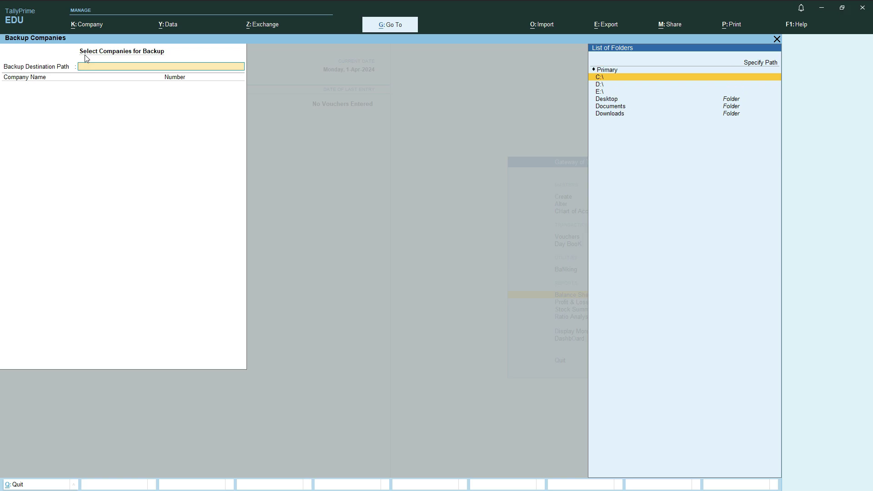
pyautogui.press('Down')
pyautogui.press('Down')
pyautogui.press('Down')
pyautogui.write('.')
pyautogui.press('Down')
pyautogui.press('Down')
pyautogui.press('Down')
pyautogui.press('Down')
pyautogui.press('Down')
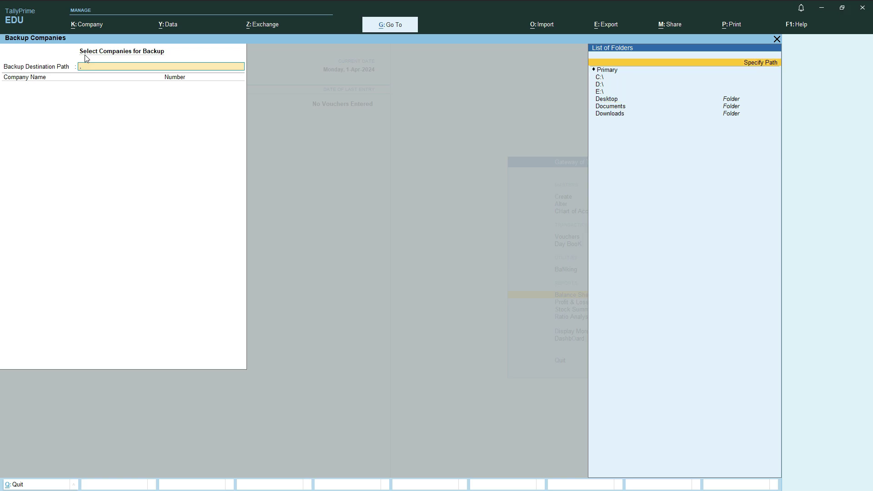
pyautogui.press('Down')
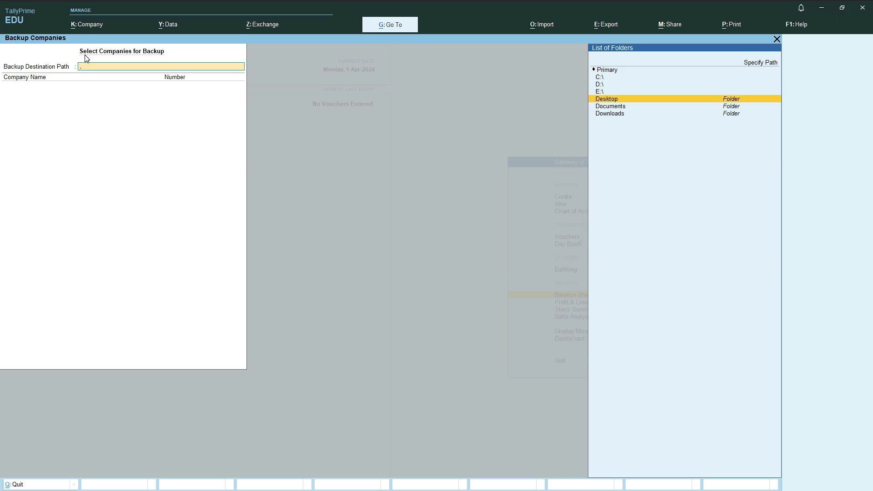
pyautogui.press('Return')
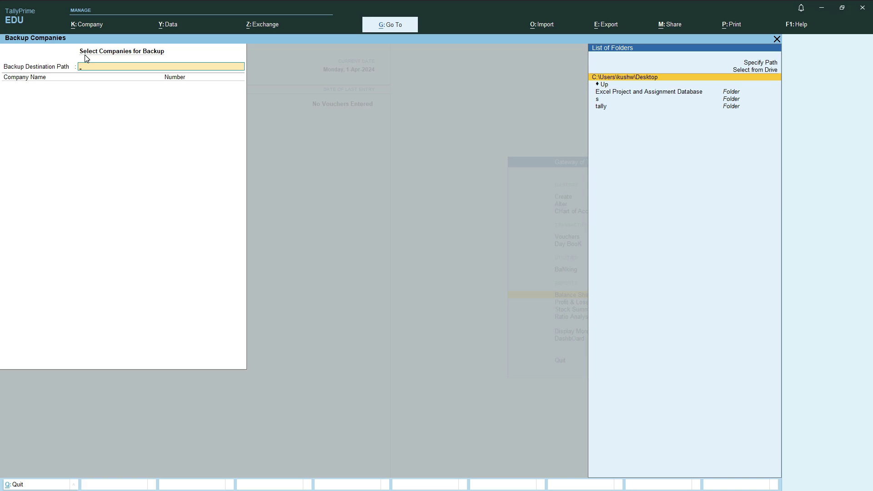
# Set the tally folder on the Desktop as the backup destination path.
pyautogui.press('Down')
pyautogui.press('Down')
pyautogui.press('Down')
pyautogui.press('Down')
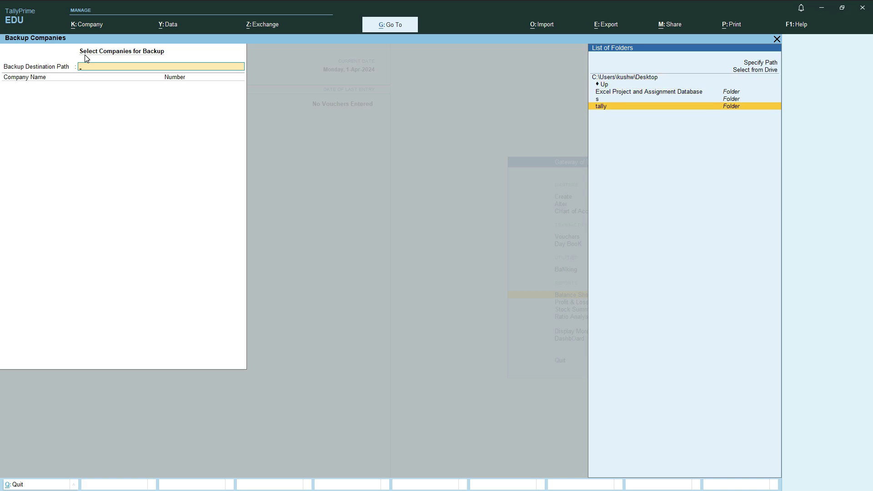
pyautogui.press('Return')
pyautogui.press('Return')
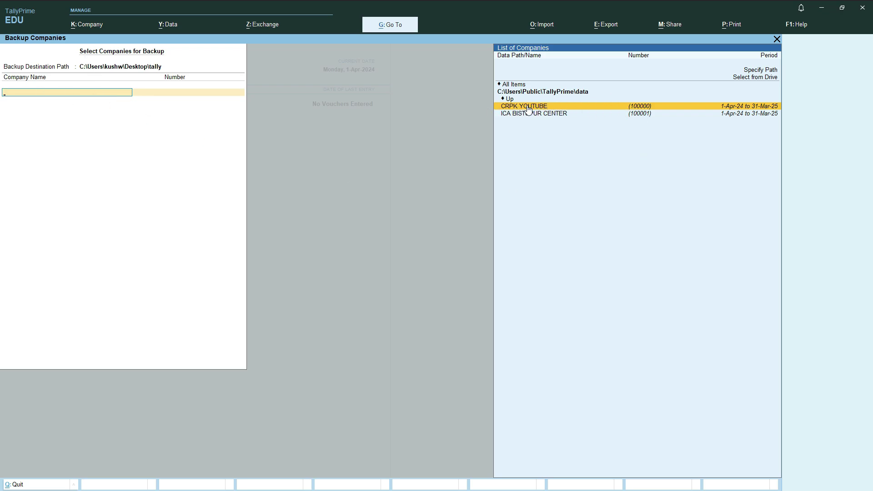
# Add only CRPK YOUTUBE to the companies for backup, end the list, and run the backup.
pyautogui.click(722, 108)
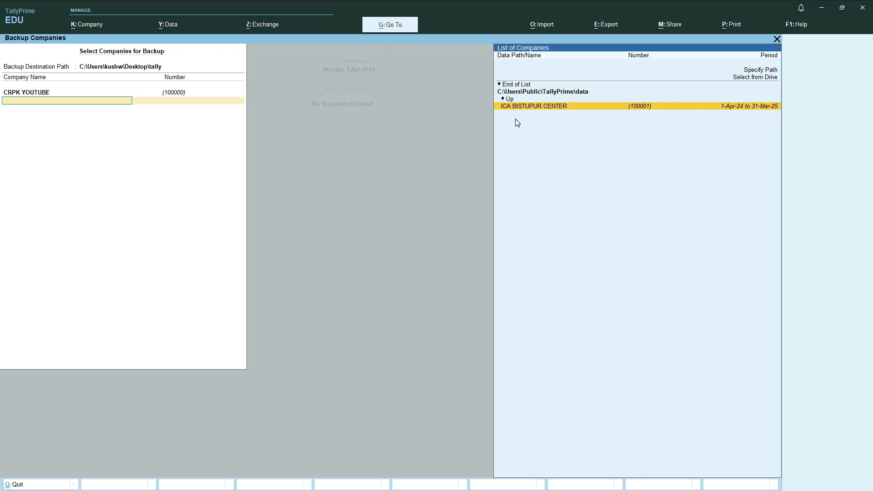
pyautogui.press('Up')
pyautogui.press('Up')
pyautogui.press('Up')
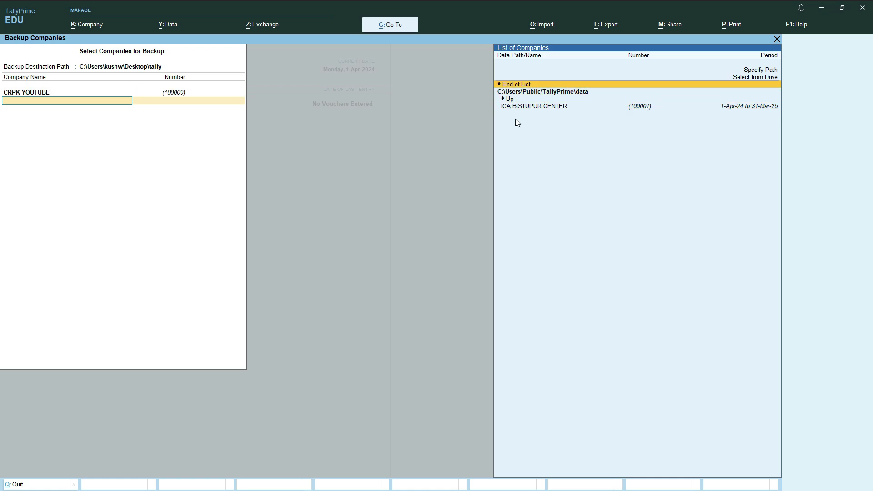
pyautogui.press('Return')
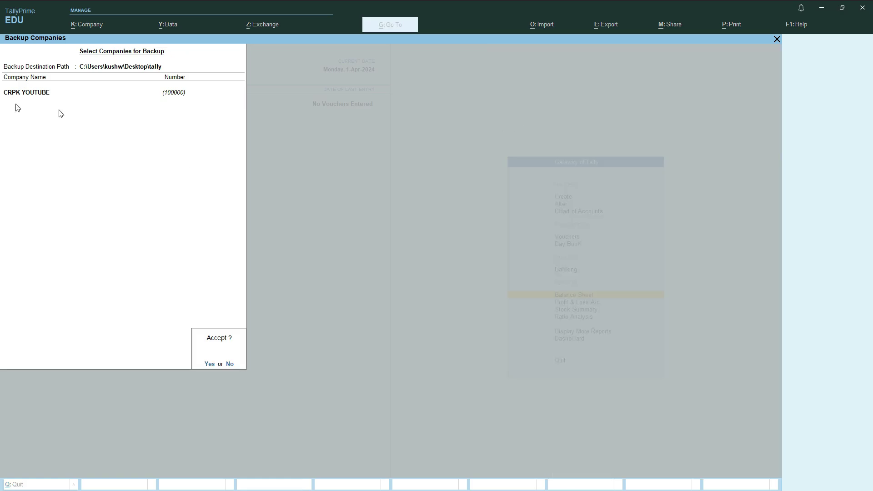
pyautogui.press('Return')
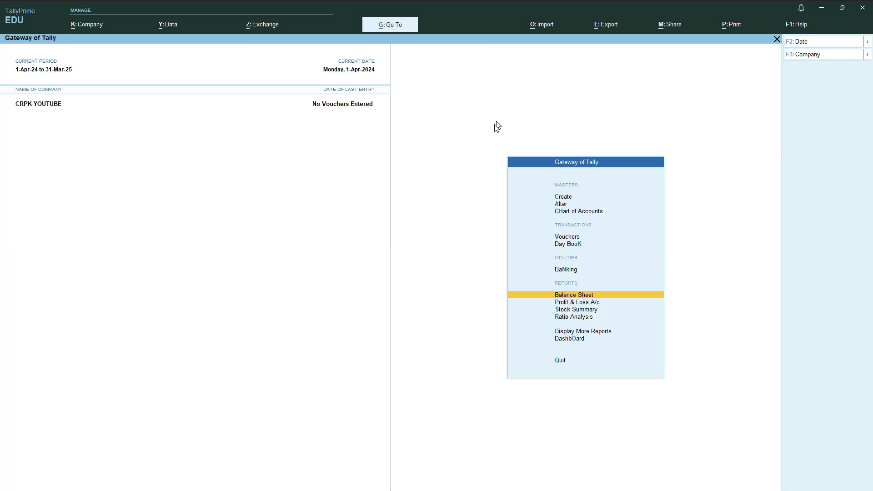
# Check the desktop's tally folder for the company backup file, and return to TallyPrime.
pyautogui.click(821, 8)
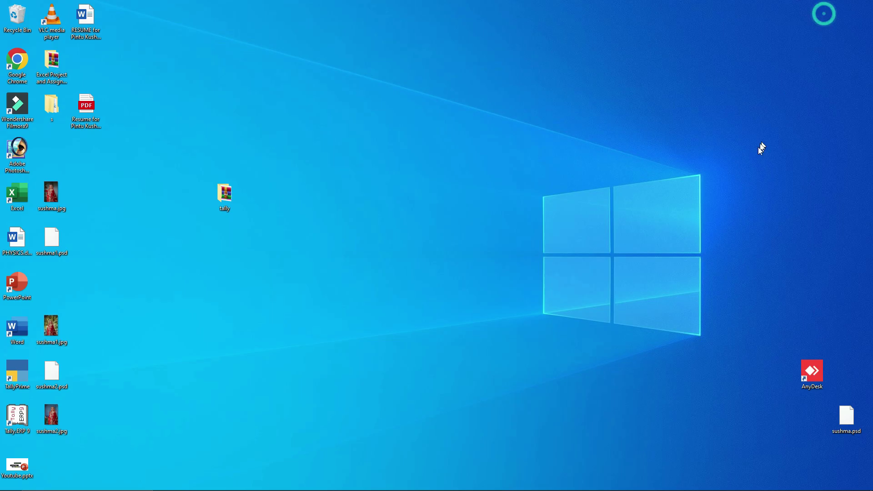
pyautogui.doubleClick(219, 194)
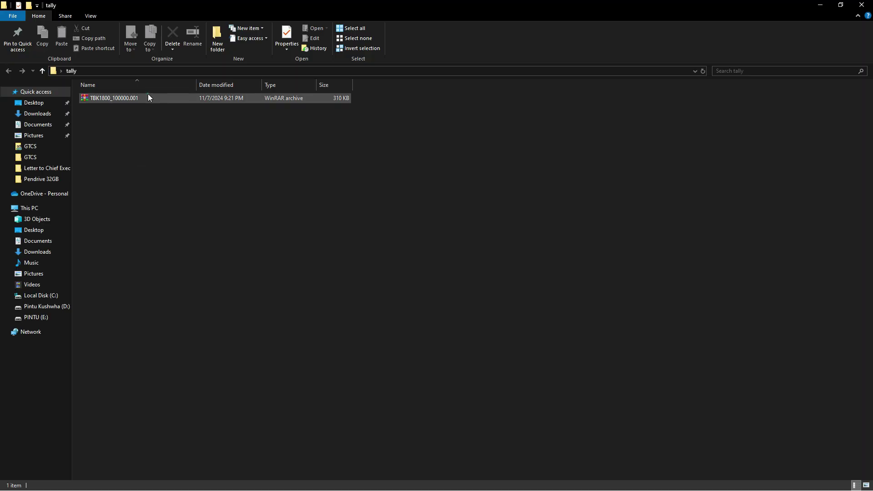
pyautogui.click(148, 95)
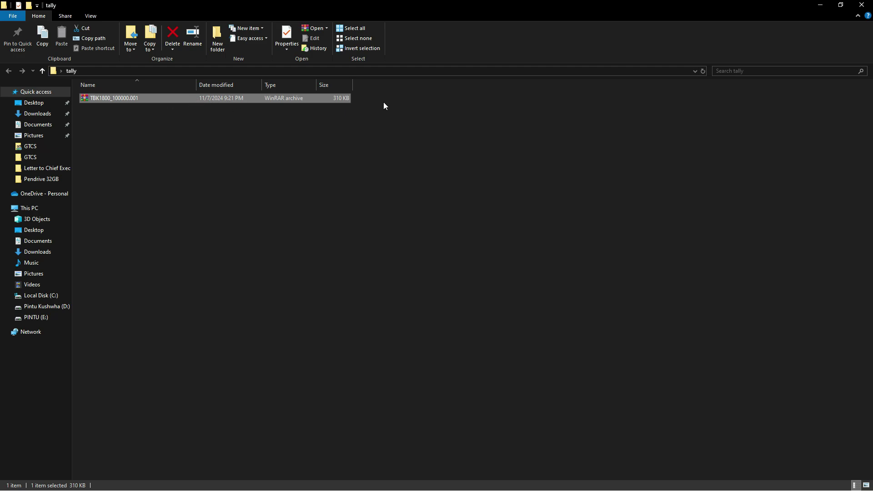
pyautogui.click(820, 6)
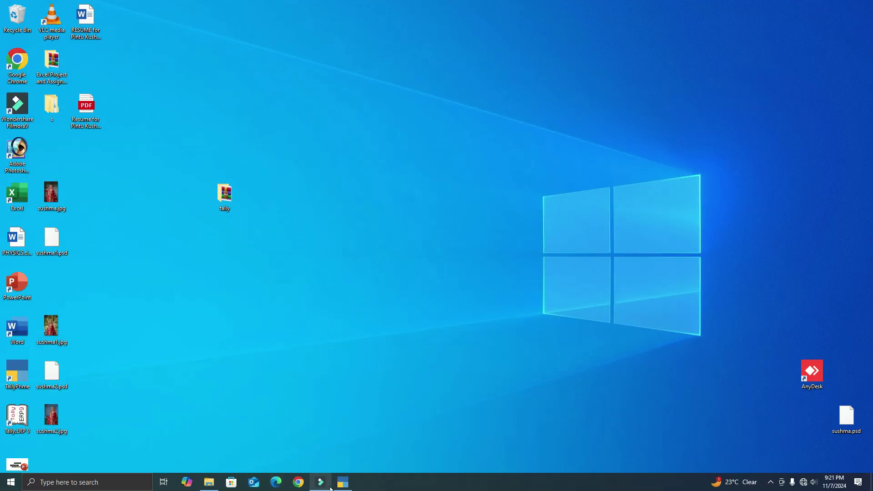
pyautogui.click(342, 482)
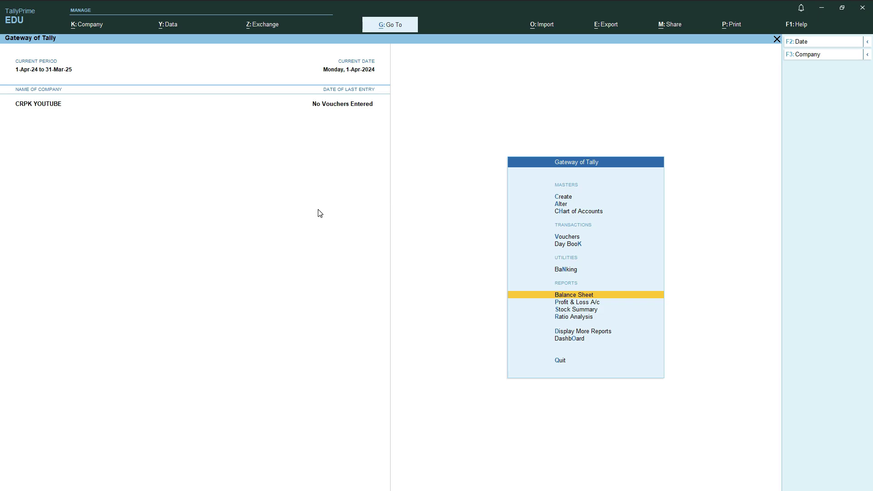
# Open the CRPK YOUTUBE company for alteration and delete it, confirming the deletion.
pyautogui.click(89, 27)
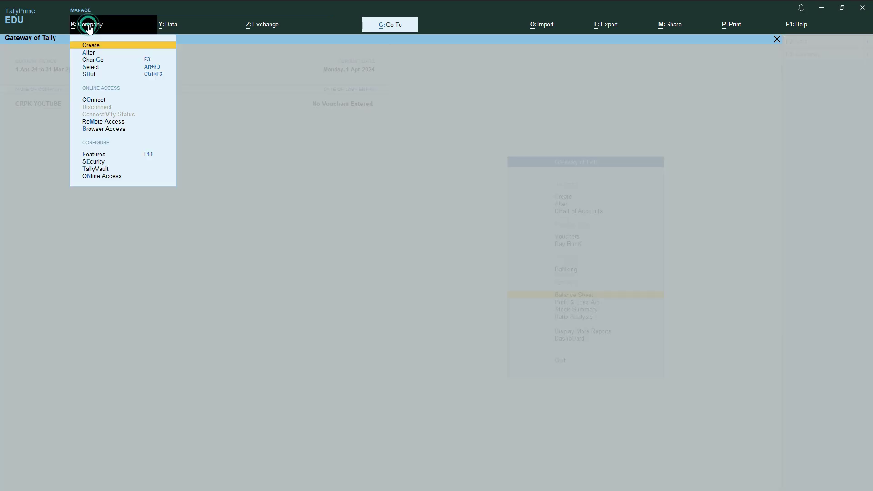
pyautogui.click(98, 55)
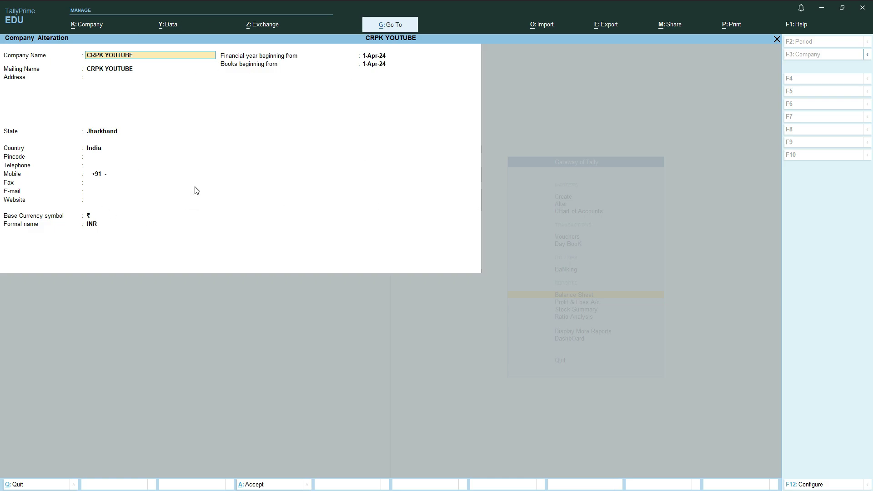
pyautogui.hotkey('alt', 'd')
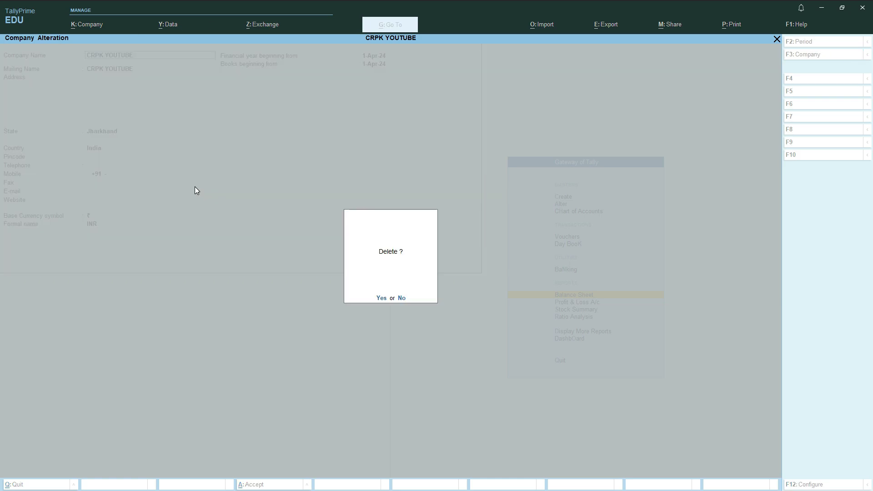
pyautogui.press('y')
pyautogui.press('y')
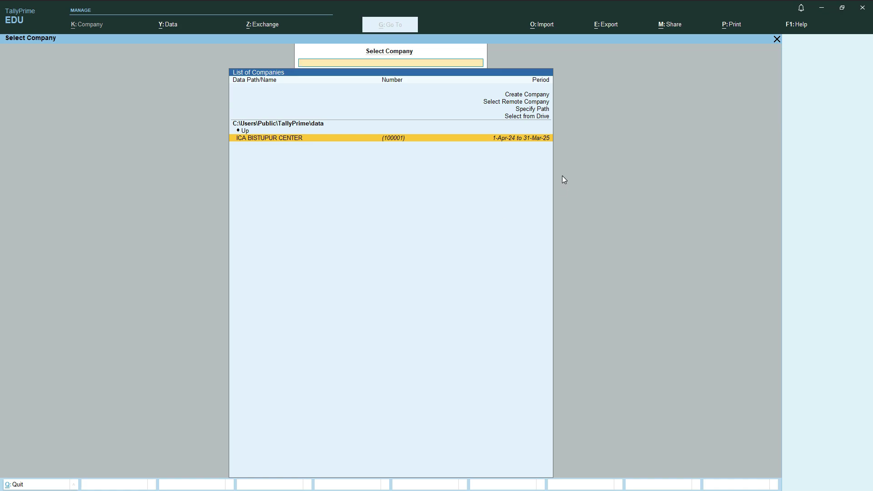
# Start a company restore and go up from the C drive to the primary list of drives and folders.
pyautogui.press('Escape')
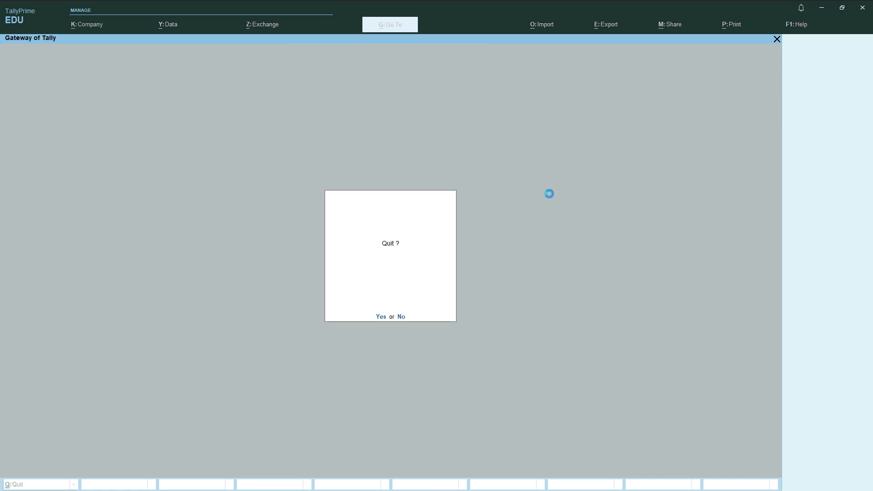
pyautogui.press('Escape')
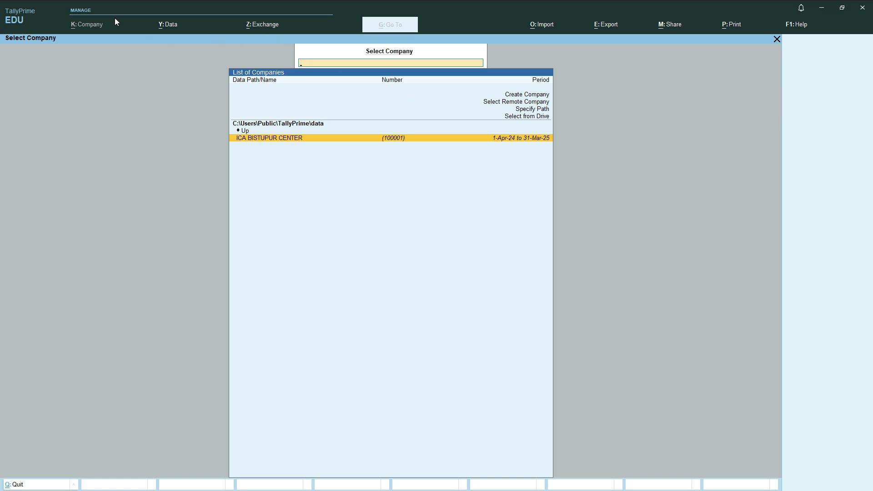
pyautogui.click(171, 29)
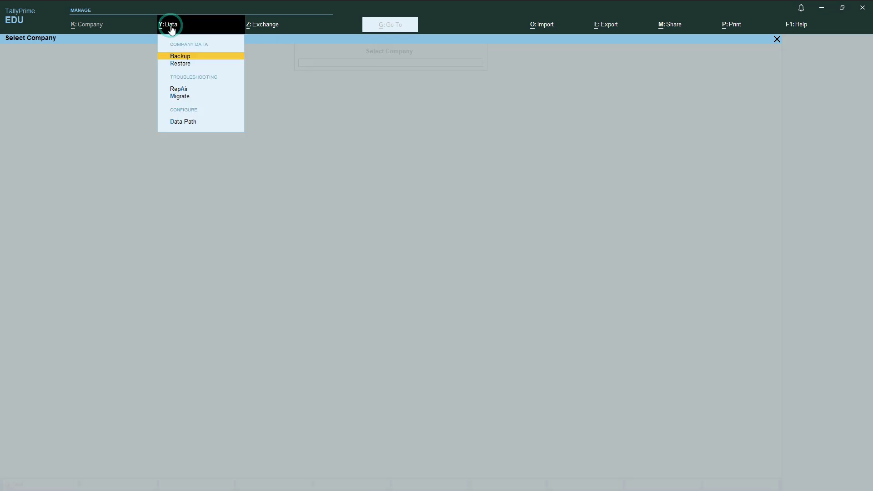
pyautogui.click(175, 56)
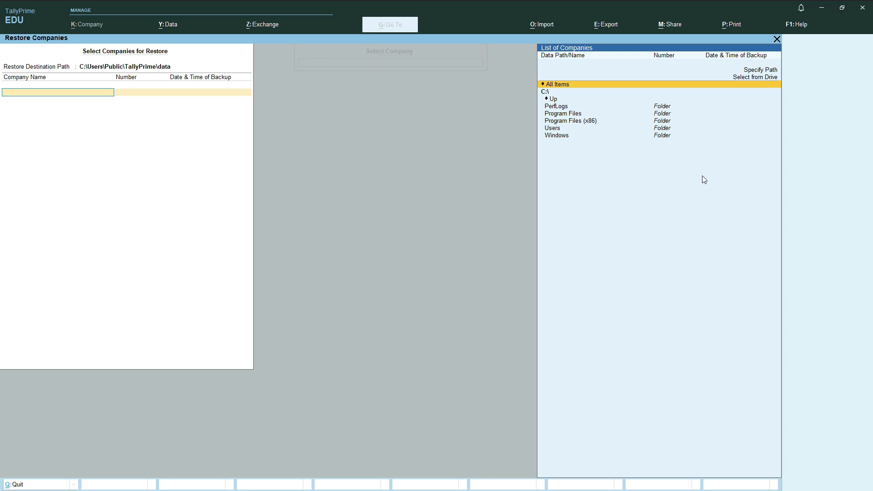
pyautogui.press('Down')
pyautogui.press('Down')
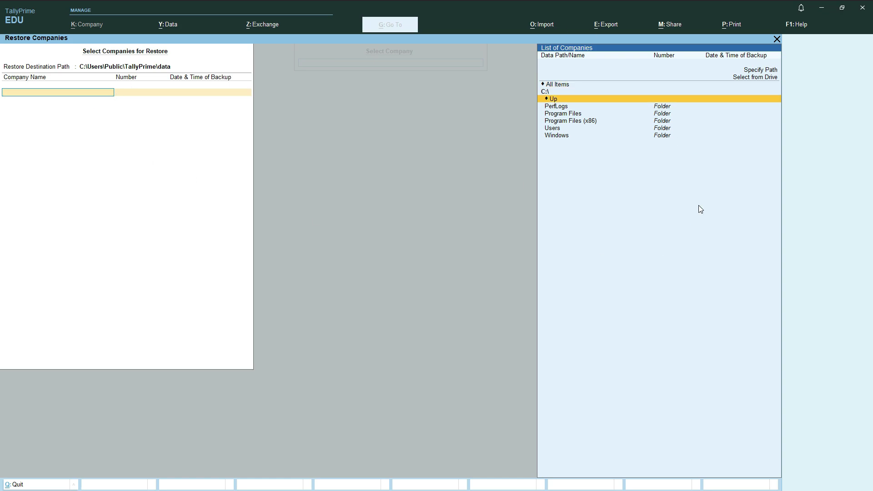
pyautogui.press('Return')
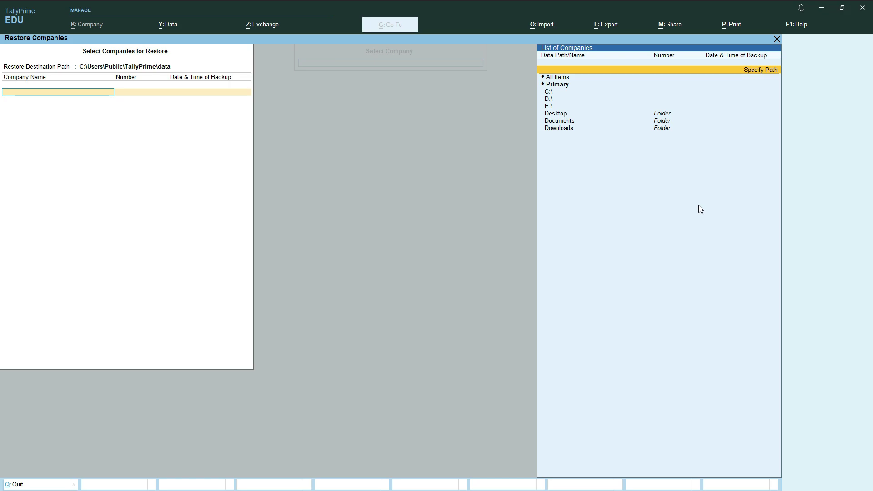
# Browse to the tally folder on the Desktop as the source of the backup.
pyautogui.press('Down')
pyautogui.press('Down')
pyautogui.press('Down')
pyautogui.press('Down')
pyautogui.press('Down')
pyautogui.press('Down')
pyautogui.press('Return')
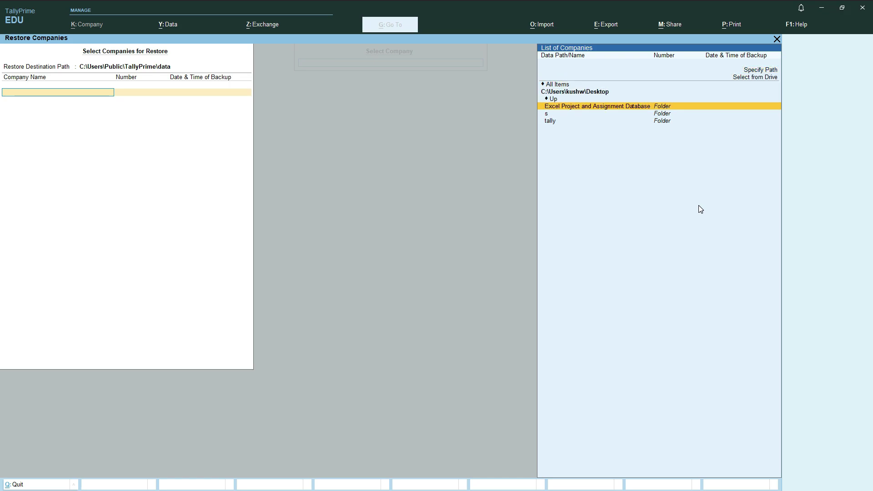
pyautogui.press('Down')
pyautogui.press('Down')
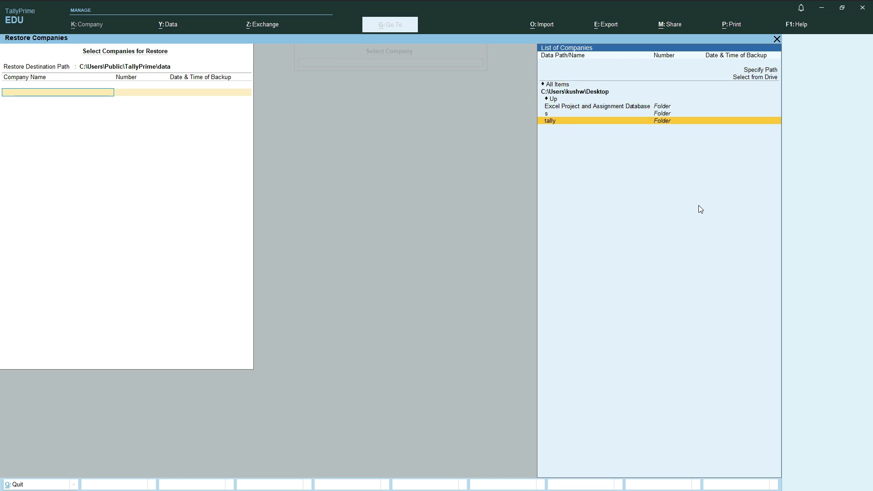
pyautogui.press('Return')
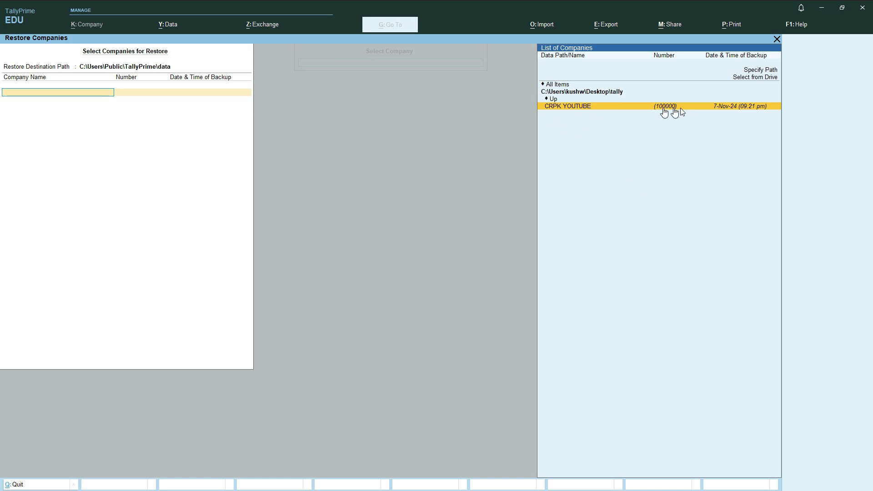
# Select the CRPK YOUTUBE backup and accept its restoration to the default data path.
pyautogui.click(745, 109)
pyautogui.press('Return')
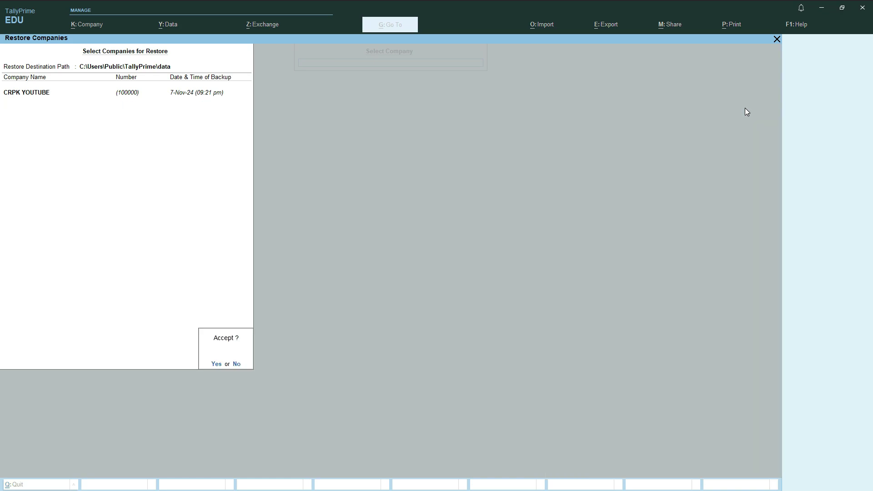
pyautogui.press('Return')
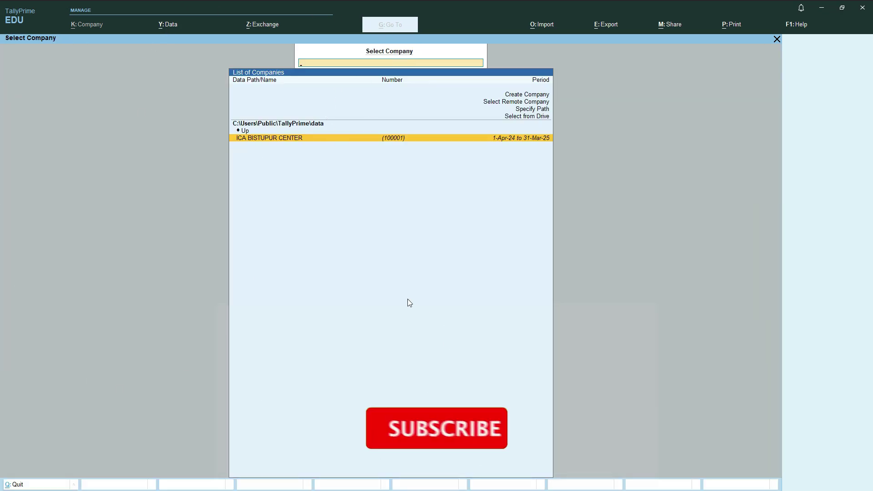
# Refresh the list of companies and open the restored CRPK YOUTUBE company.
pyautogui.press('Escape')
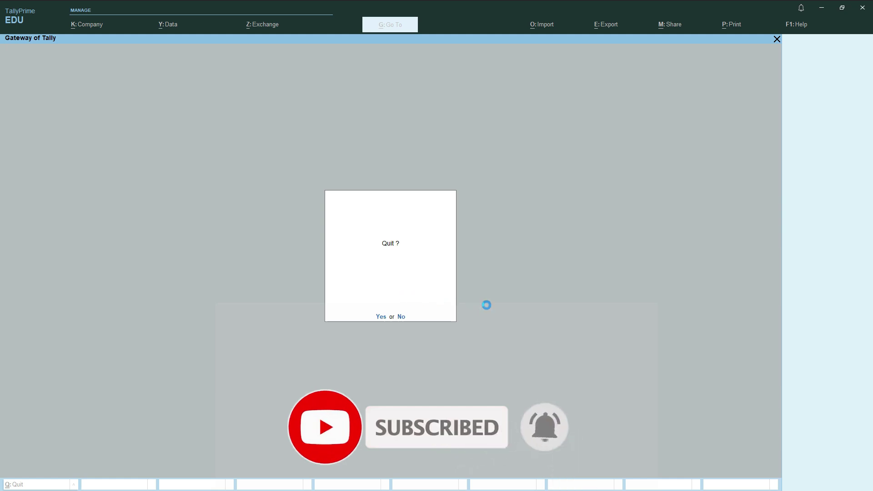
pyautogui.press('Escape')
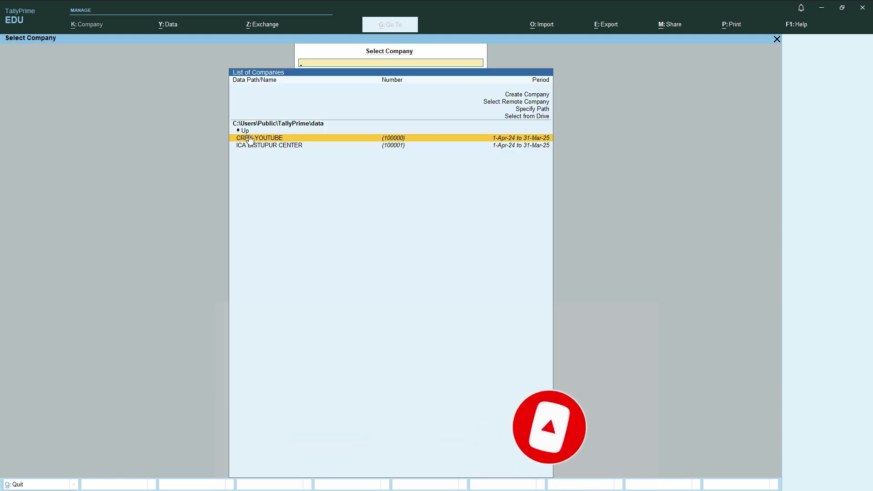
pyautogui.click(393, 139)
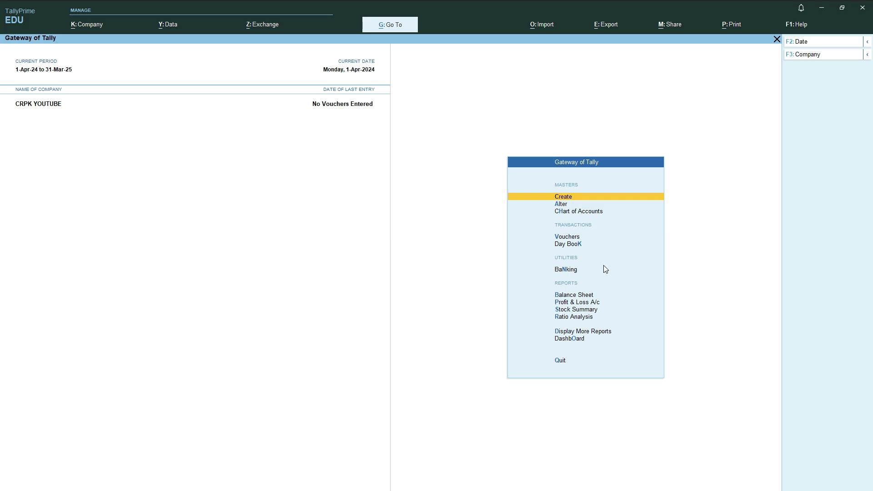
# View the Balance Sheet to check the restored company's data, and return to the Gateway of Tally.
pyautogui.press('Down')
pyautogui.press('Down')
pyautogui.press('Down')
pyautogui.press('Down')
pyautogui.press('Down')
pyautogui.press('Down')
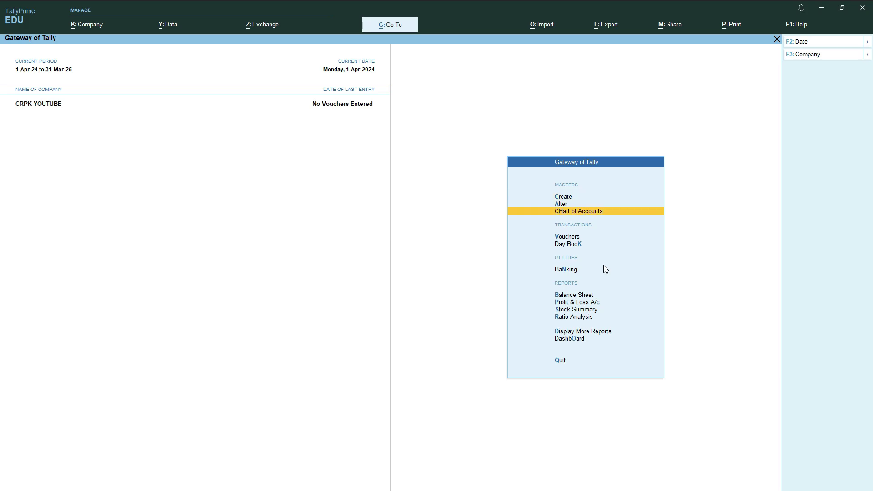
pyautogui.press('Return')
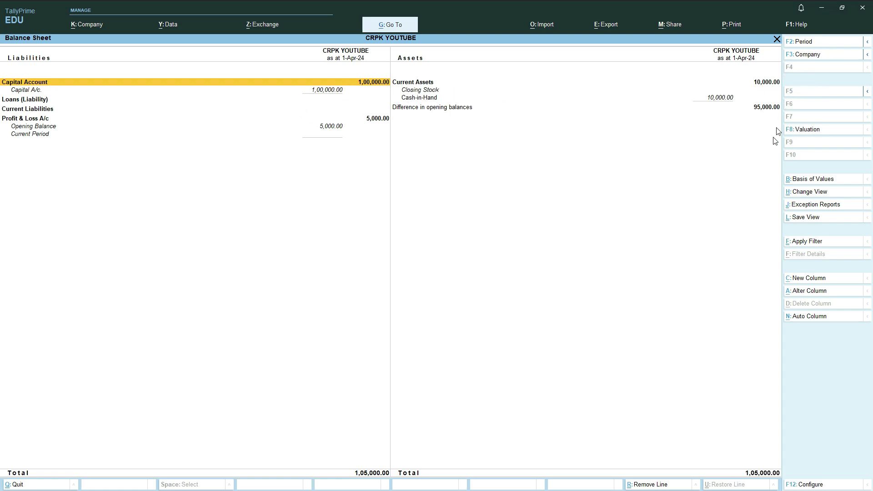
pyautogui.press('Escape')
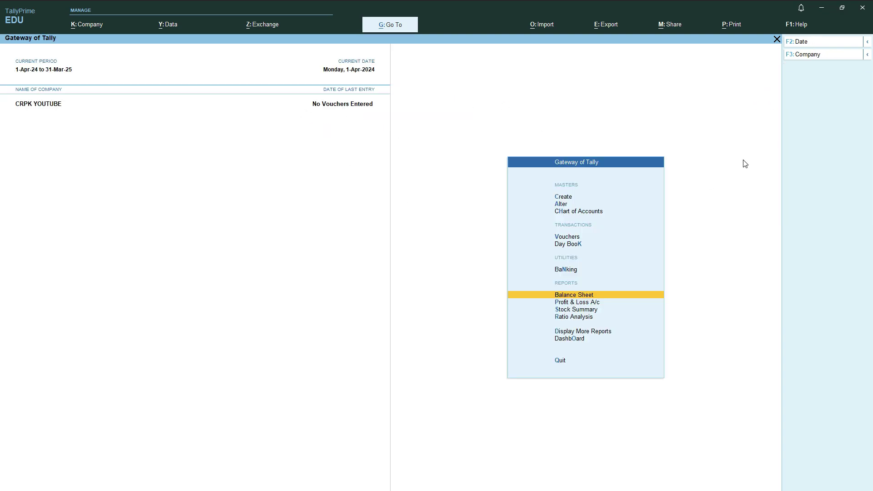
# View the Trial Balance among the additional reports to check the restored balances, and close it.
pyautogui.press('Down')
pyautogui.press('Down')
pyautogui.press('Down')
pyautogui.press('Down')
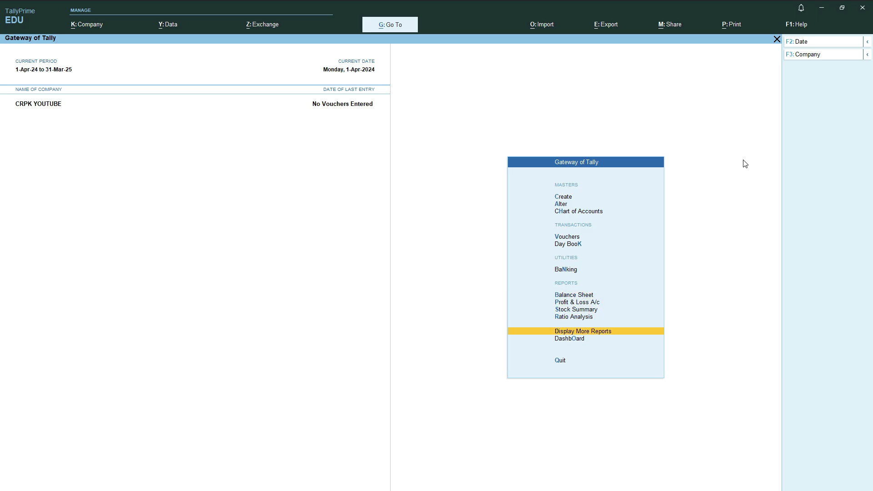
pyautogui.press('Return')
pyautogui.press('Return')
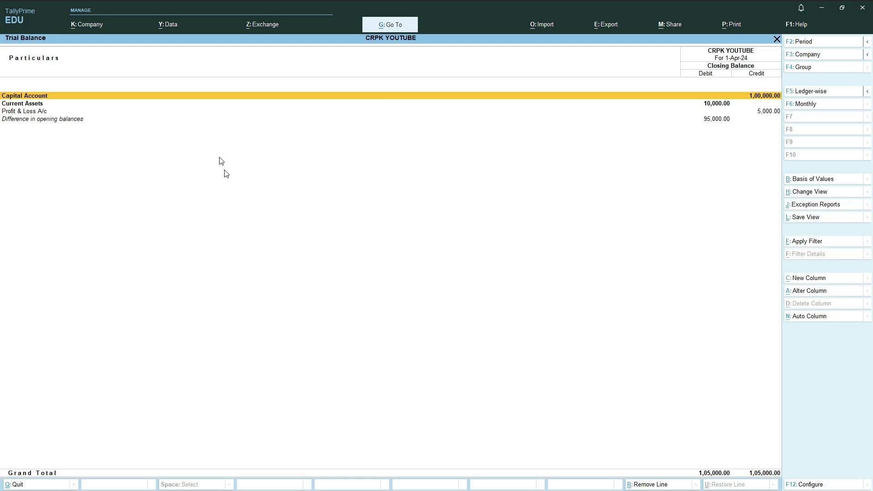
pyautogui.press('Escape')
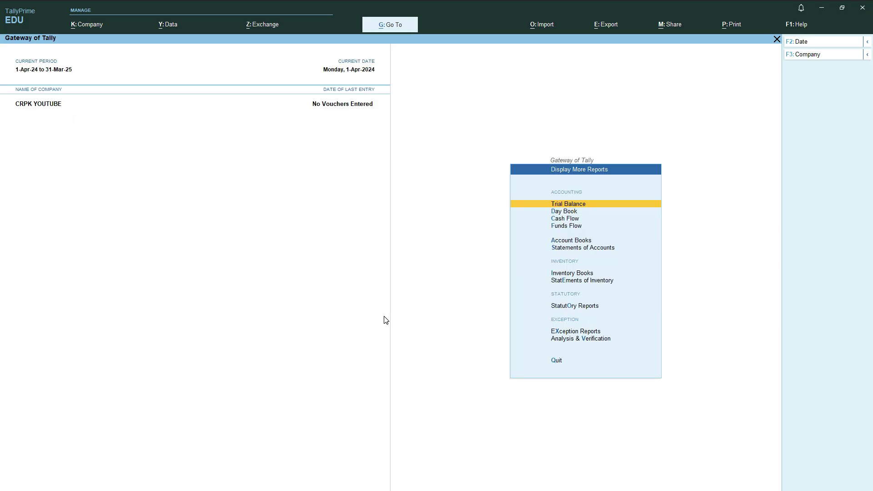